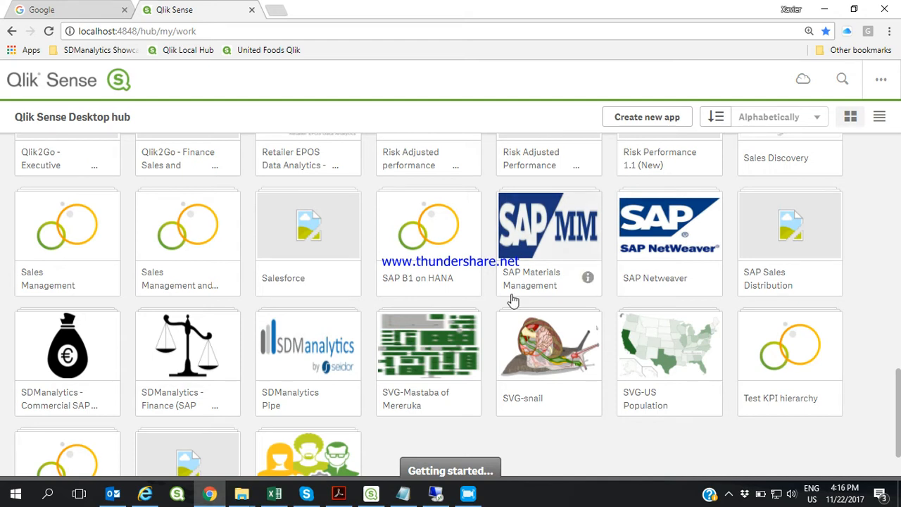
Switch to the remote SAP Business One session and close the blank Sales Order form without adding it
left_click(442, 496)
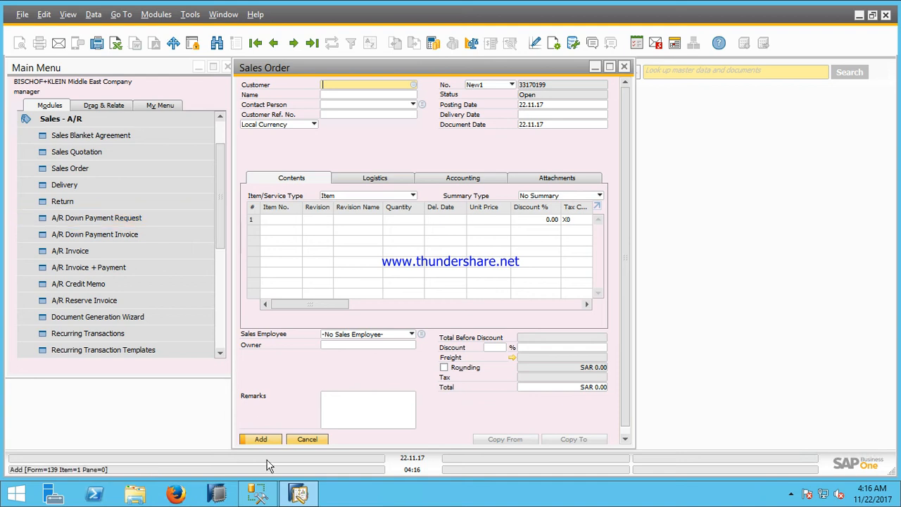
mouse_move(266, 497)
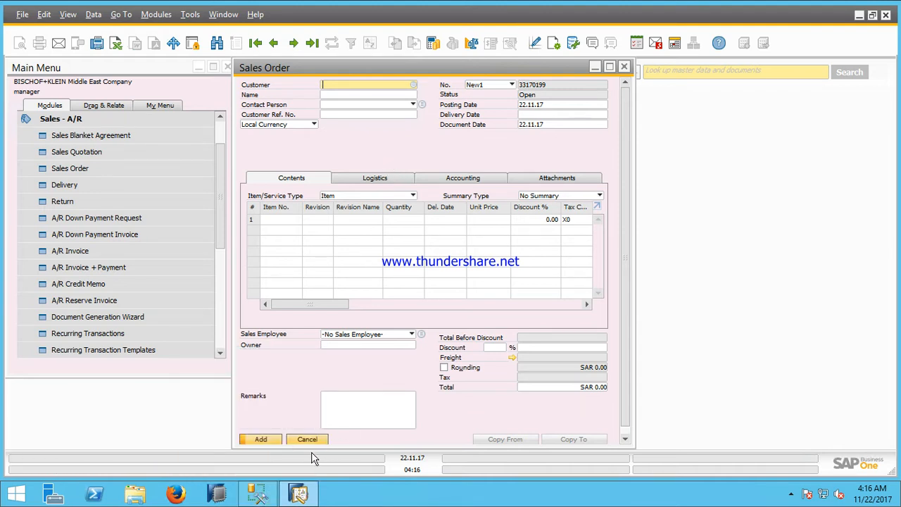
left_click(309, 442)
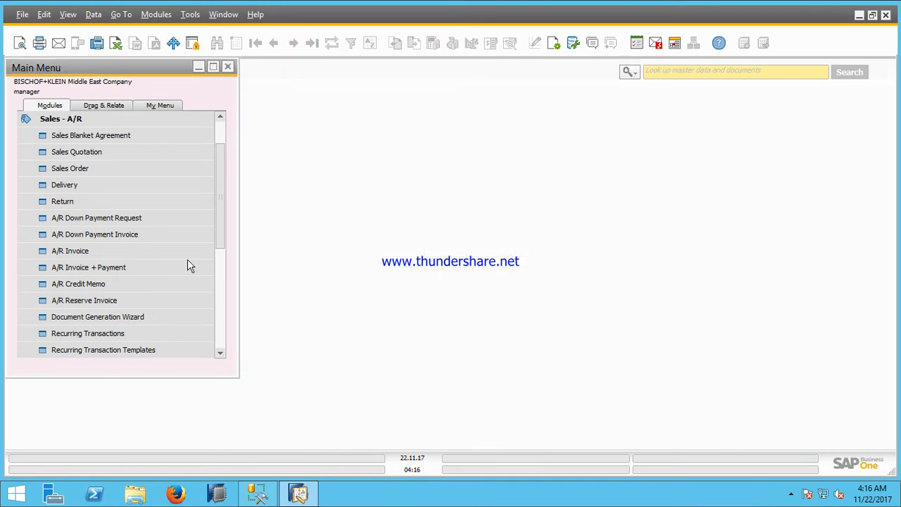
Run the annual Sales Analysis report by customer for invoices posted 01.12.16 to 31.12.16, and close the report and its selection criteria
scroll(220, 132, "up", 1)
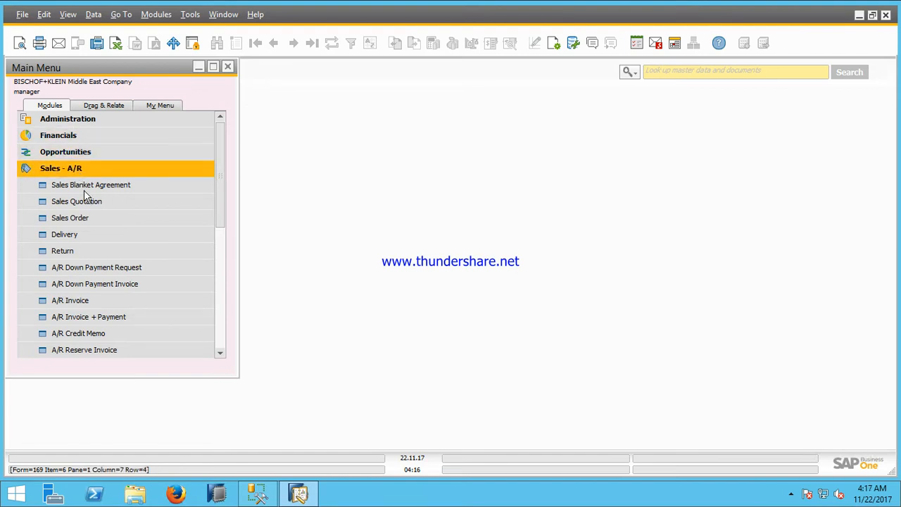
left_click(76, 169)
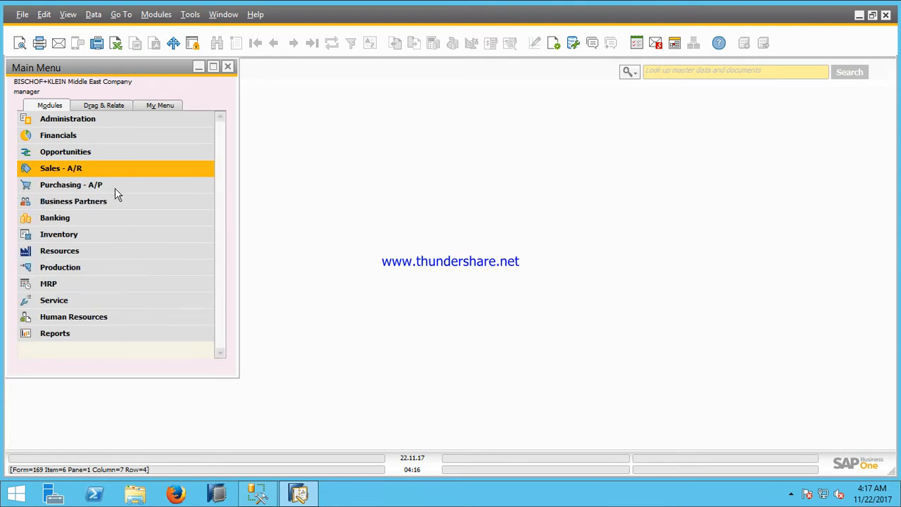
left_click(60, 330)
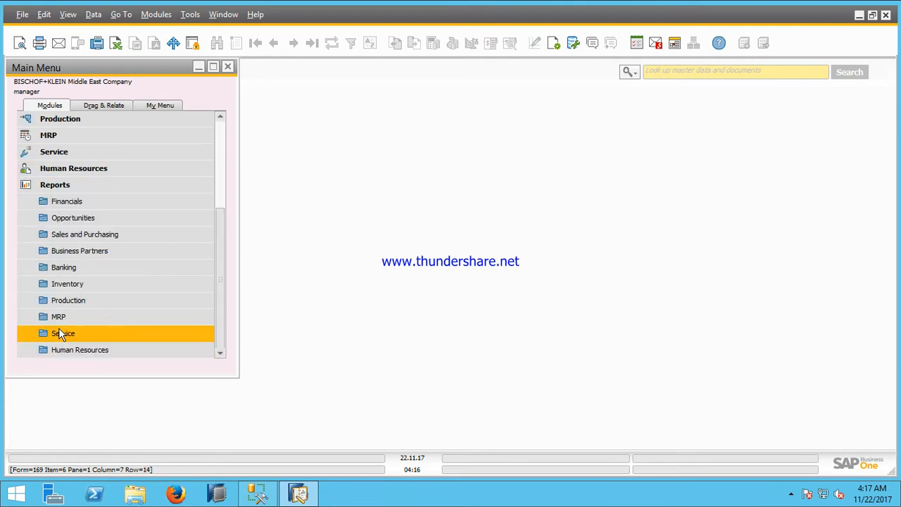
left_click(88, 239)
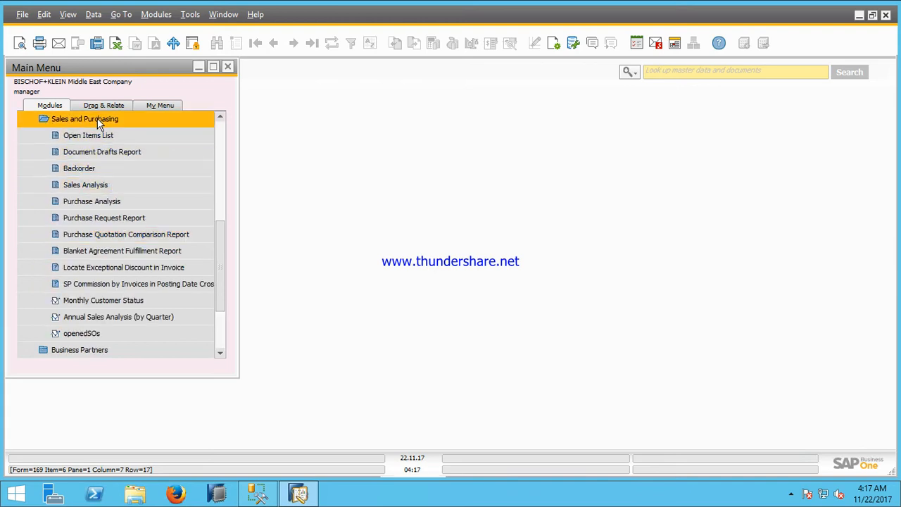
left_click(88, 186)
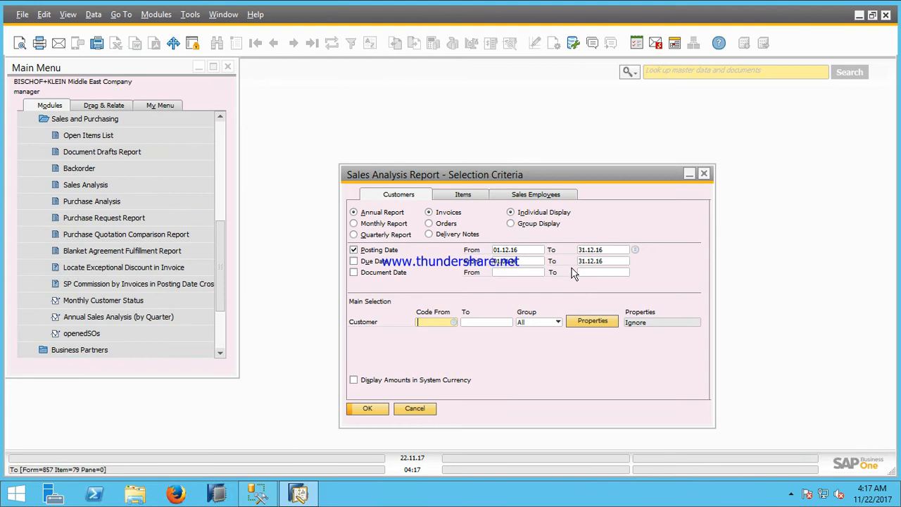
left_click(384, 415)
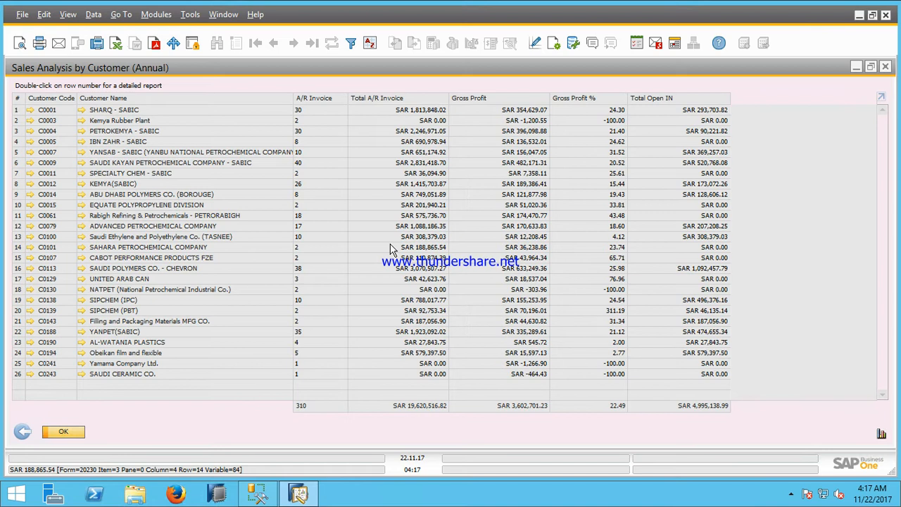
left_click(886, 67)
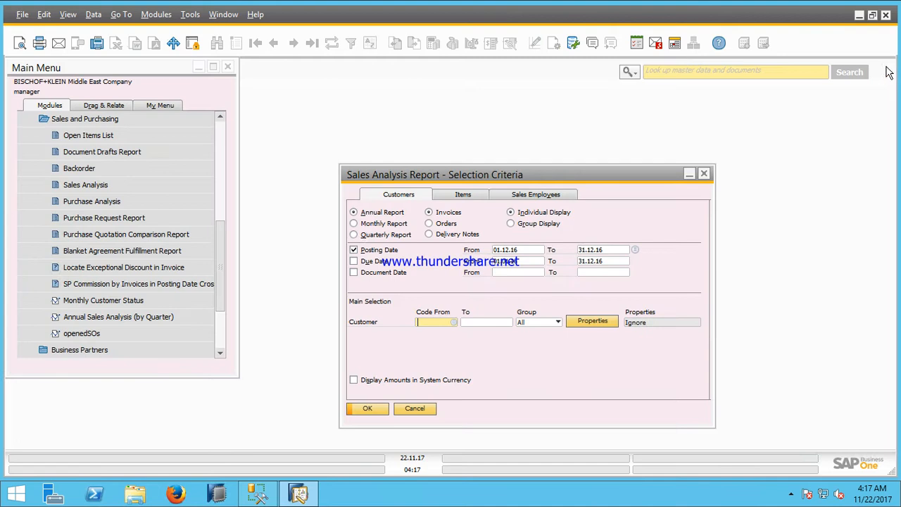
left_click(415, 408)
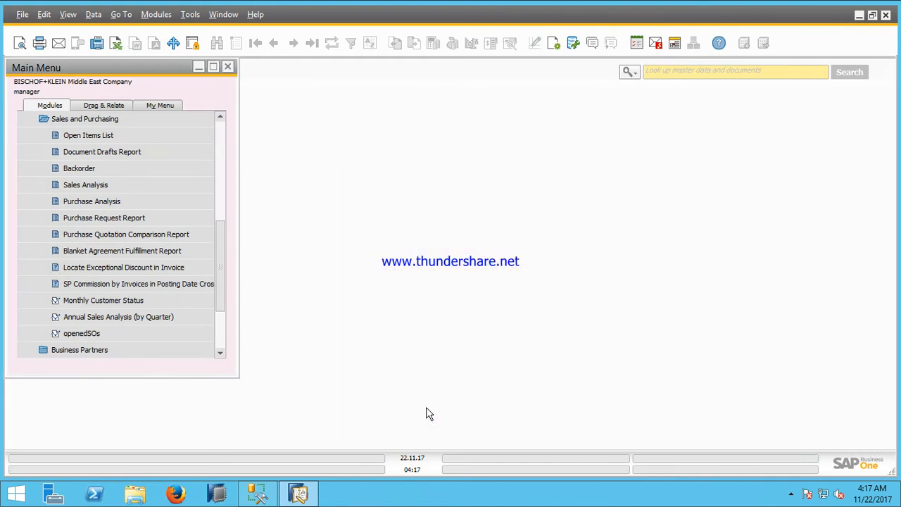
left_click(189, 14)
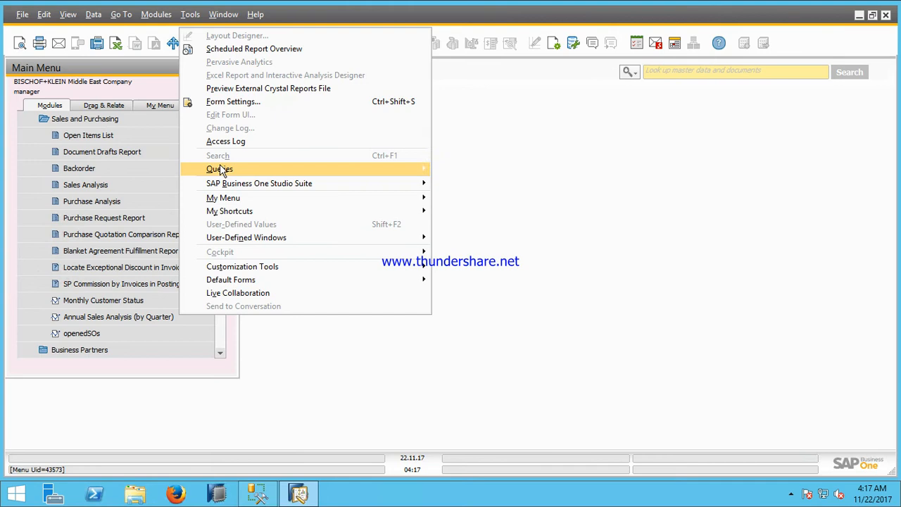
mouse_move(222, 170)
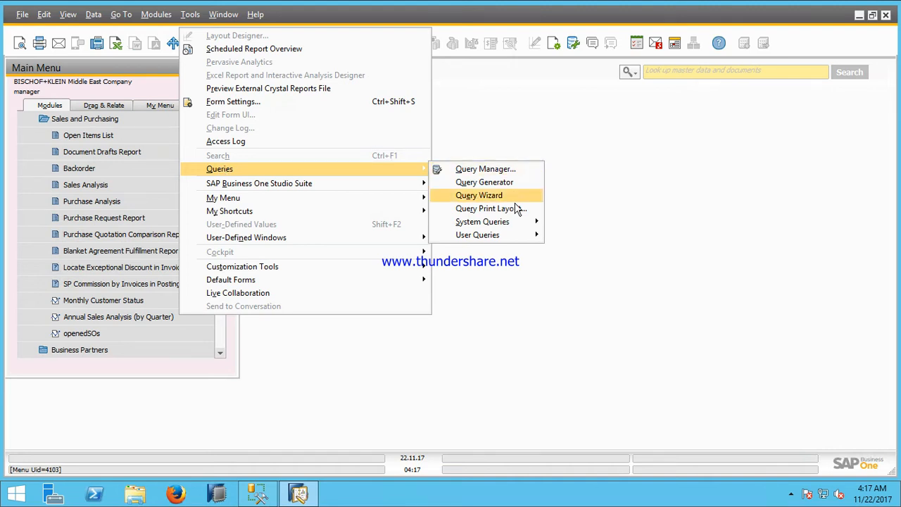
mouse_move(479, 238)
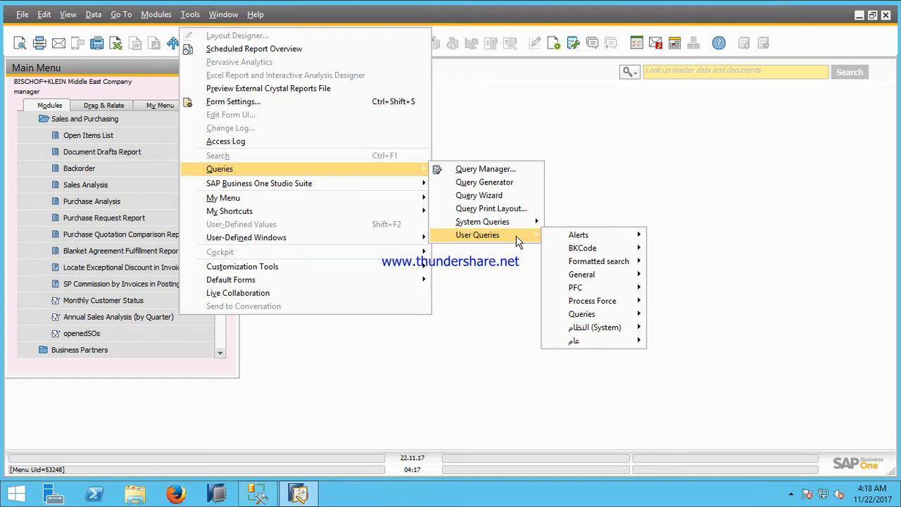
left_click(507, 134)
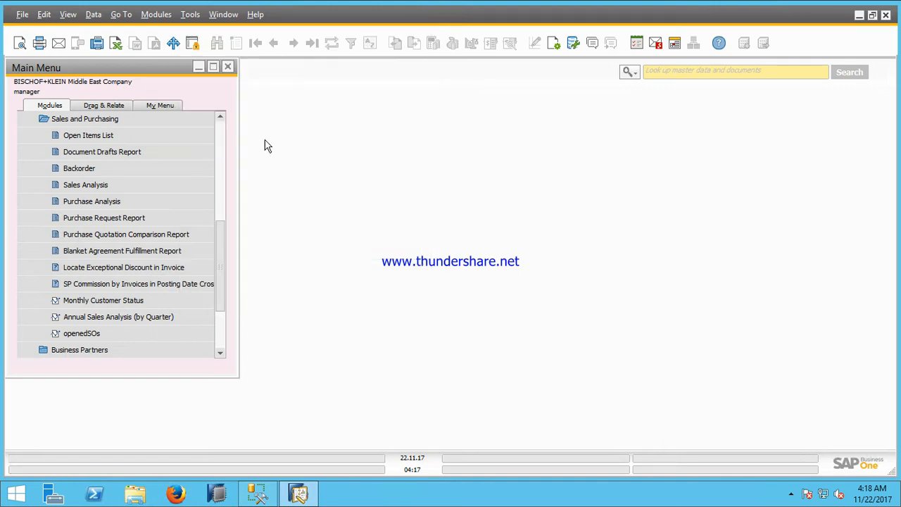
Open a blank Sales Order from Sales - A/R, check the System Information view option, and cancel the form
left_click(220, 131)
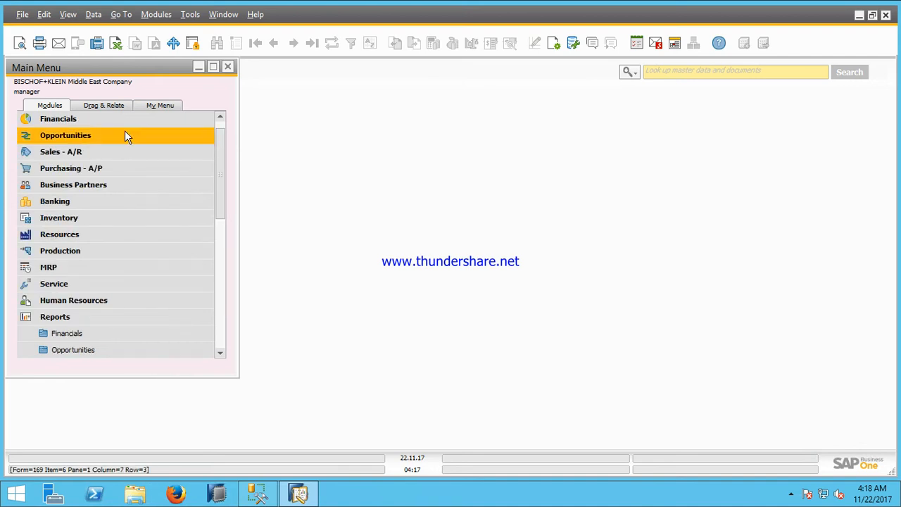
left_click(80, 153)
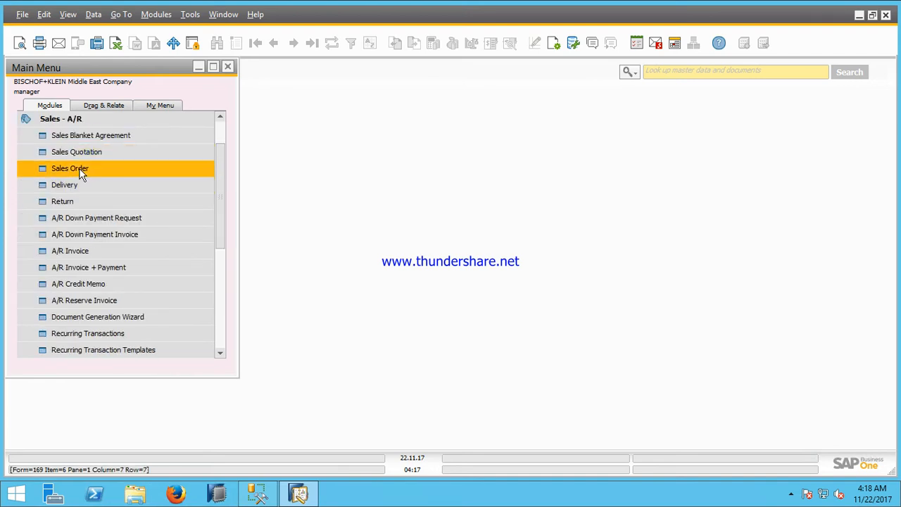
left_click(79, 172)
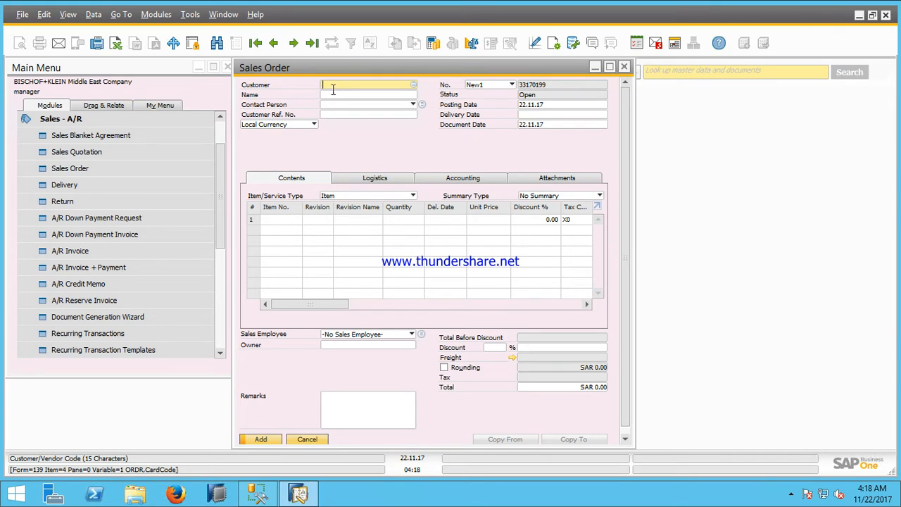
left_click(68, 14)
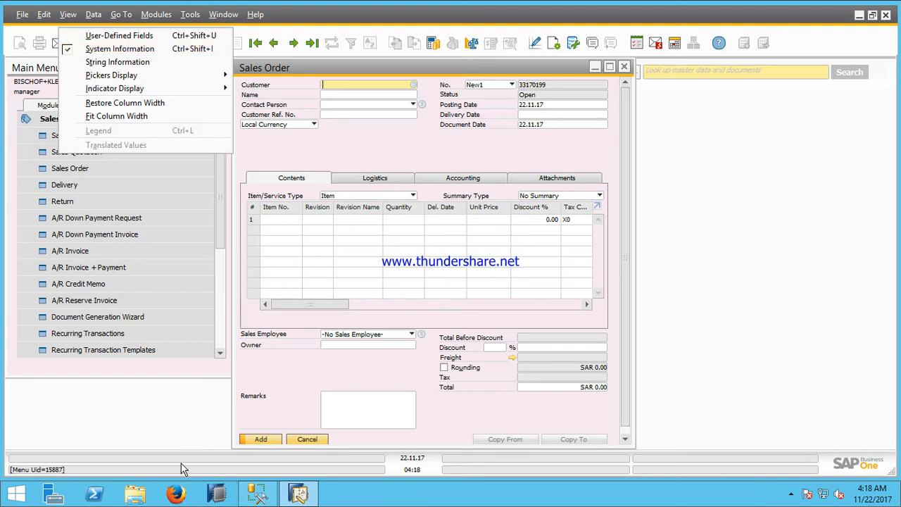
left_click(279, 162)
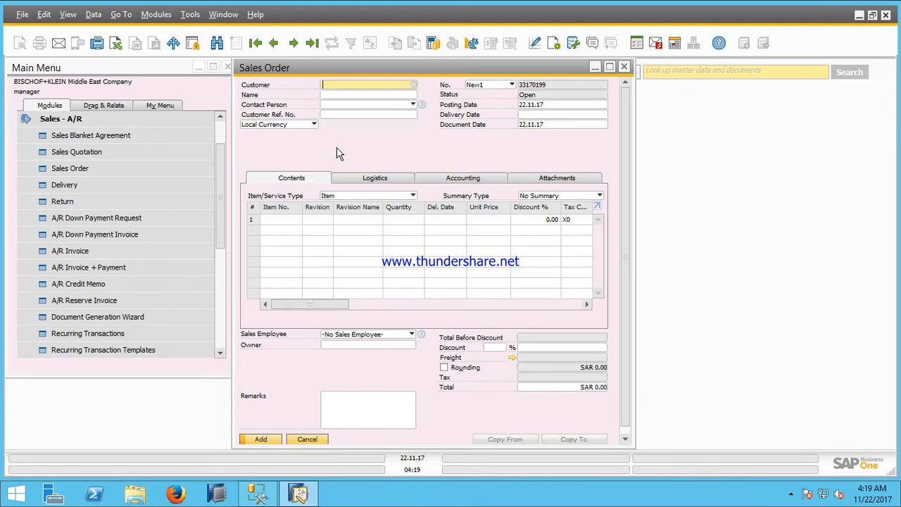
left_click(307, 440)
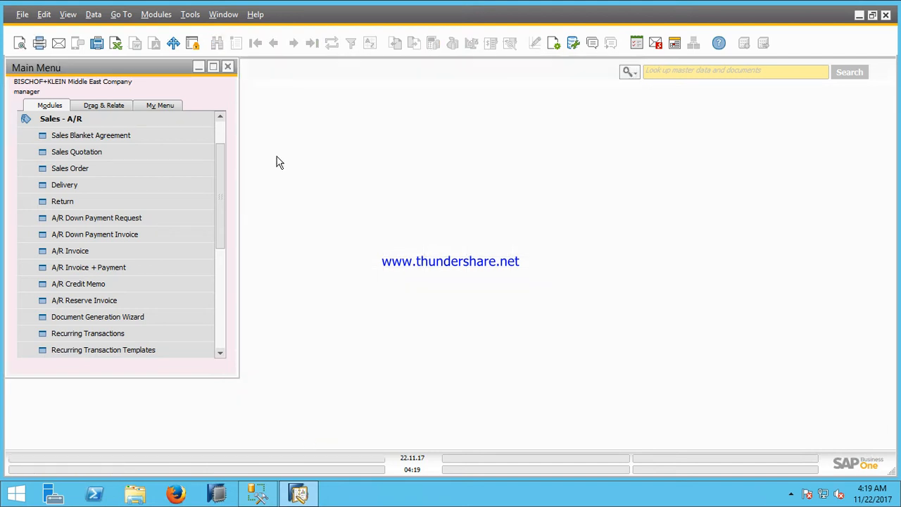
left_click(191, 16)
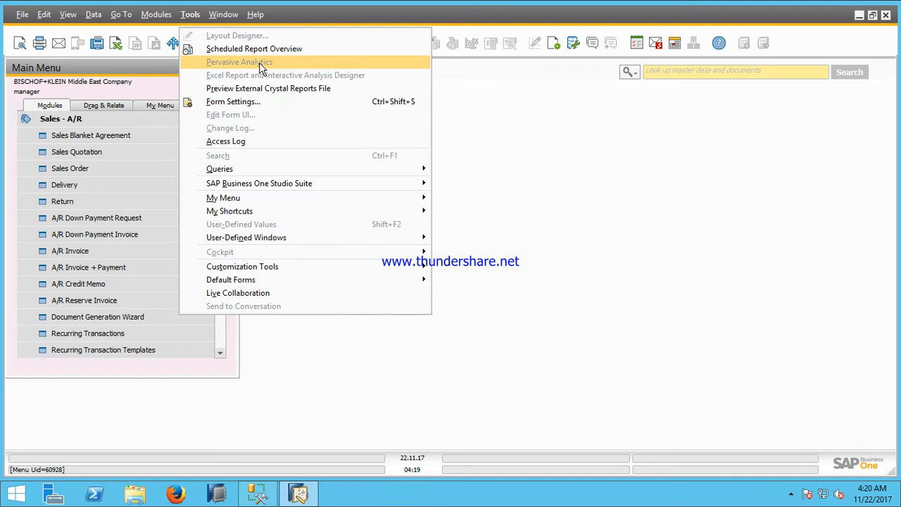
left_click(467, 115)
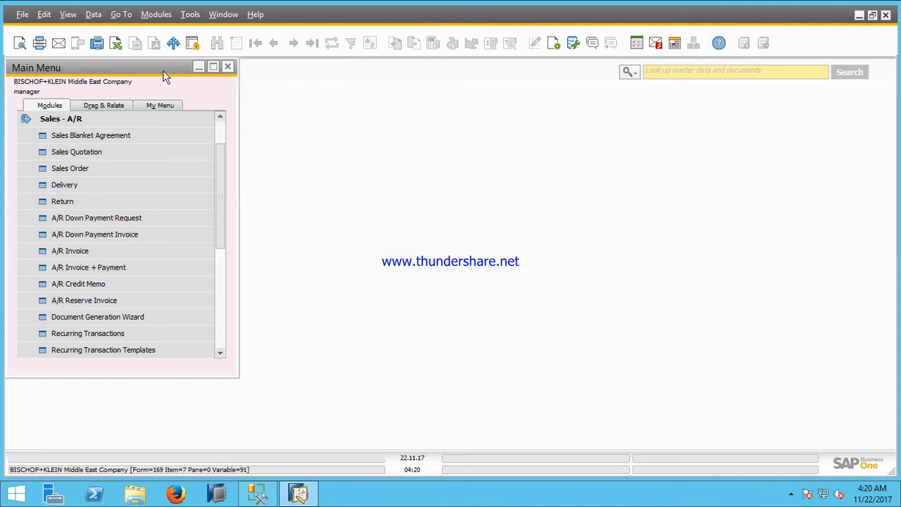
Run the saved user query "Sales orders by date" with both posting date criteria left empty, and dismiss the system message
left_click(192, 16)
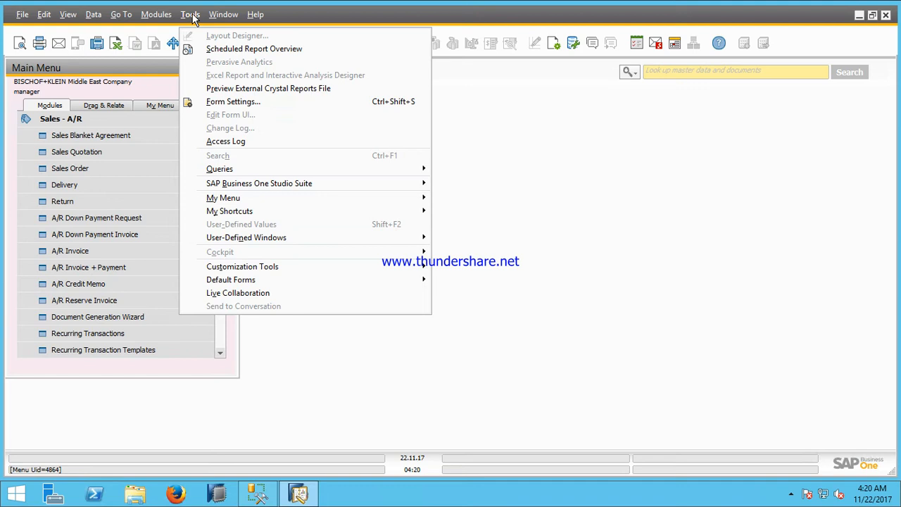
mouse_move(227, 171)
mouse_move(493, 226)
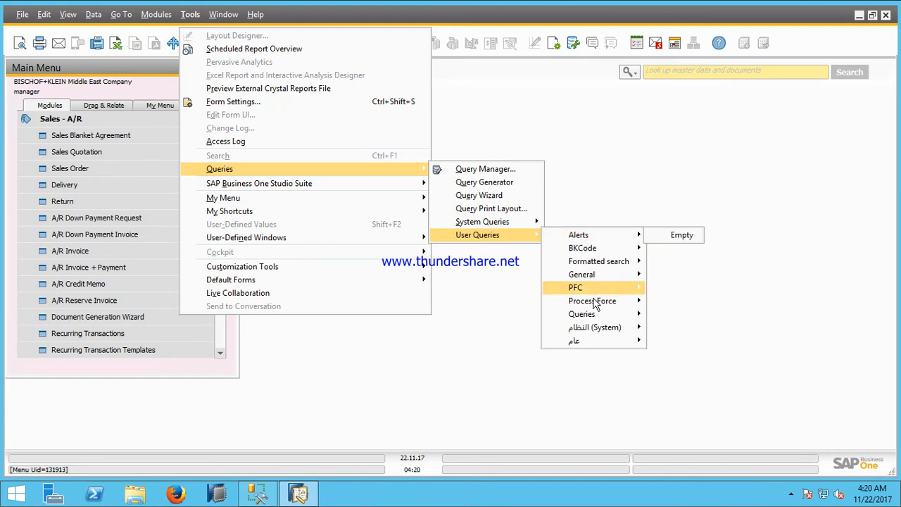
mouse_move(596, 315)
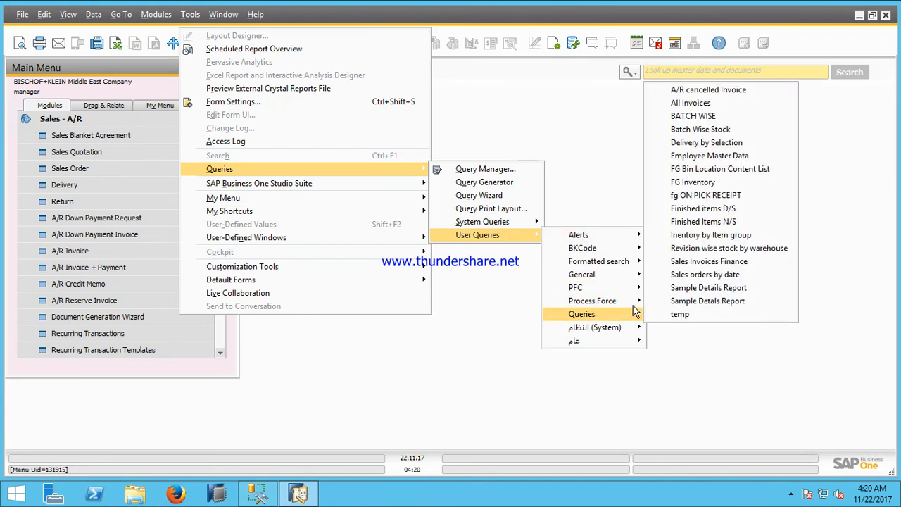
left_click(708, 274)
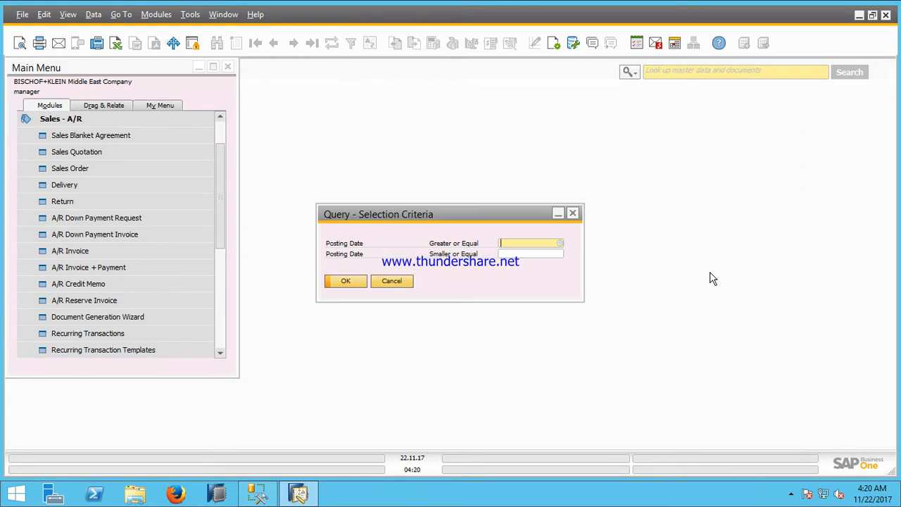
left_click(358, 280)
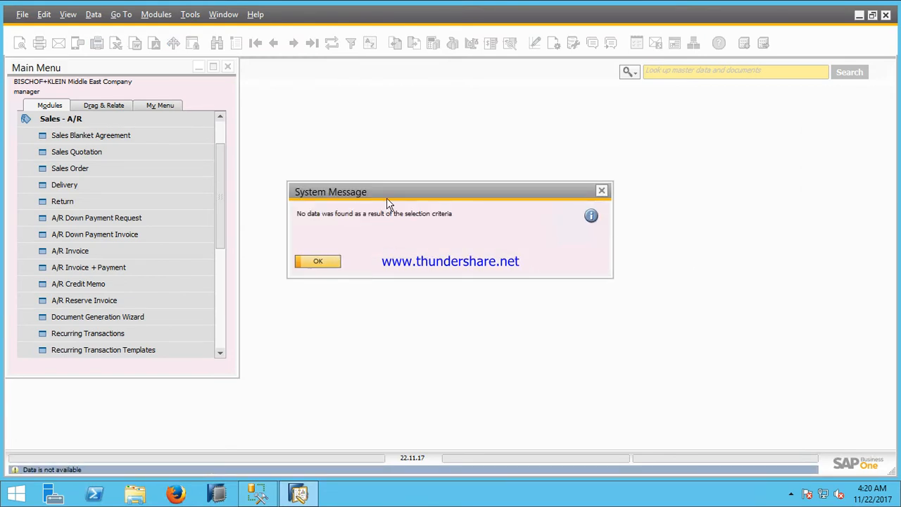
left_click(323, 265)
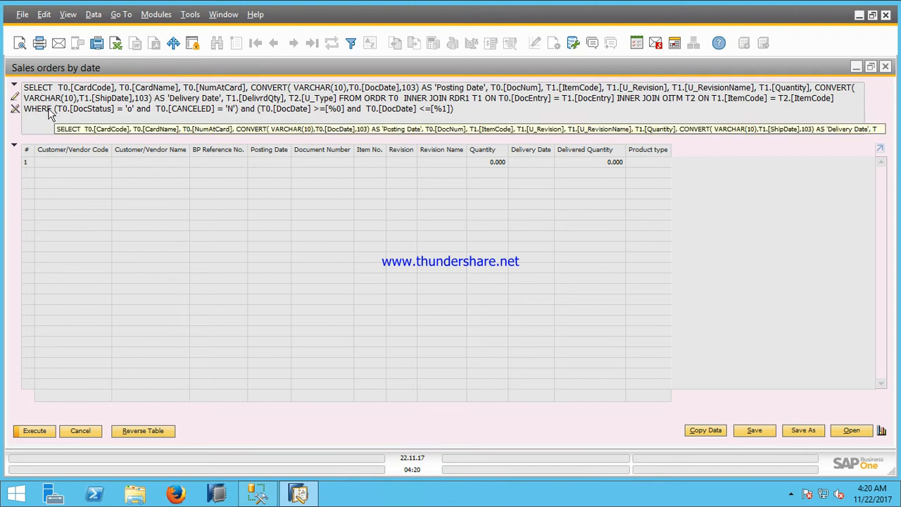
Make the query text editable, copy the whole SELECT statement of "Sales orders by date", and close the query window
left_click(14, 96)
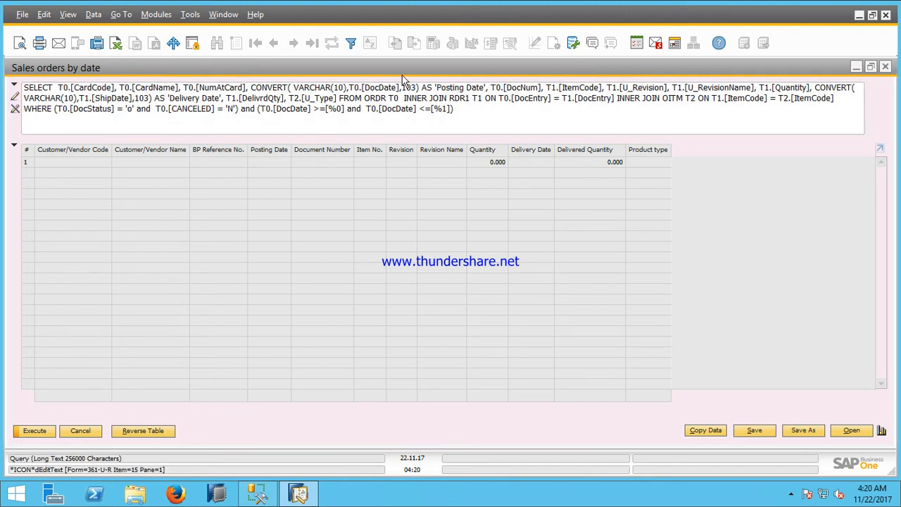
left_click_drag(481, 111, 5, 89)
key("ctrl+c")
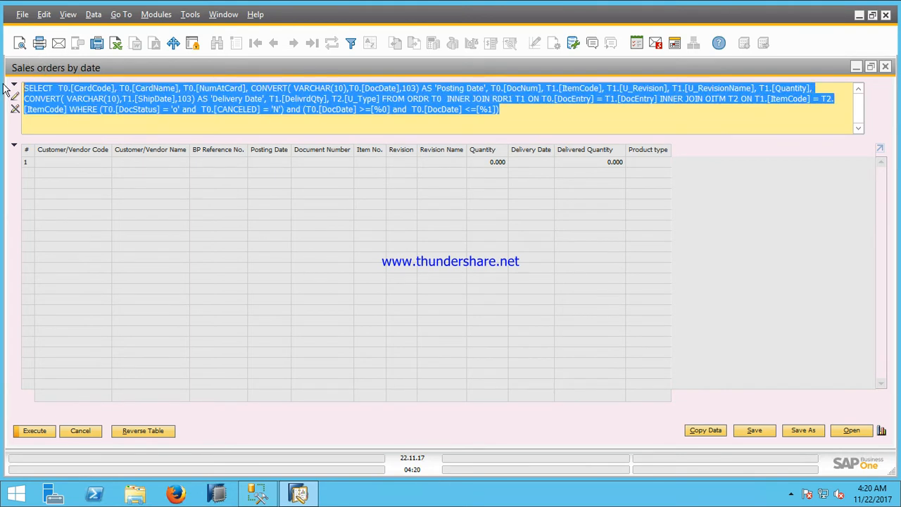
left_click(885, 66)
Switch back to the Qlik Sense Desktop hub and create a new app named "SAP B1 SQL"
left_click(586, 8)
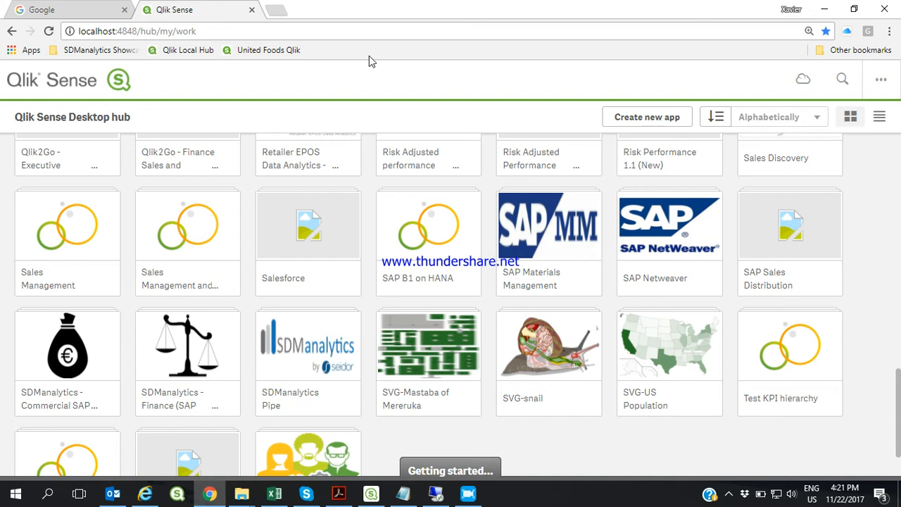
left_click(653, 118)
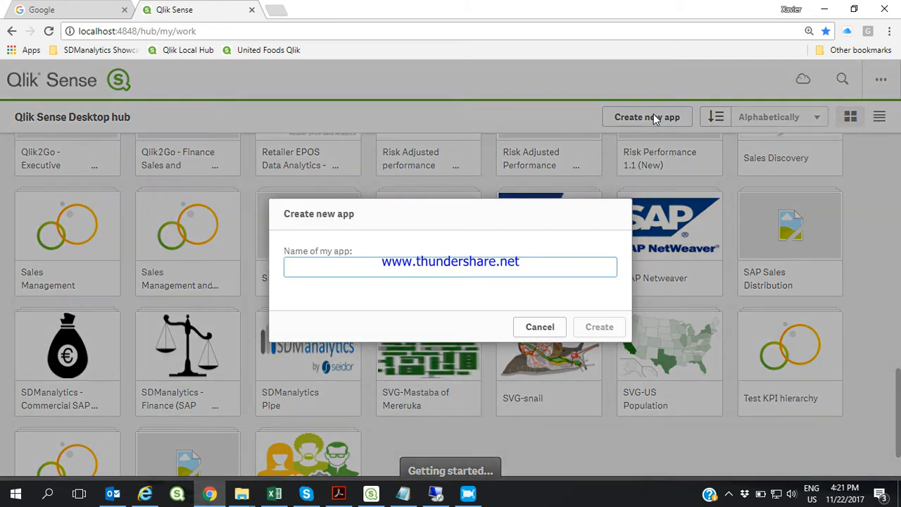
type("SAP B1 SQL")
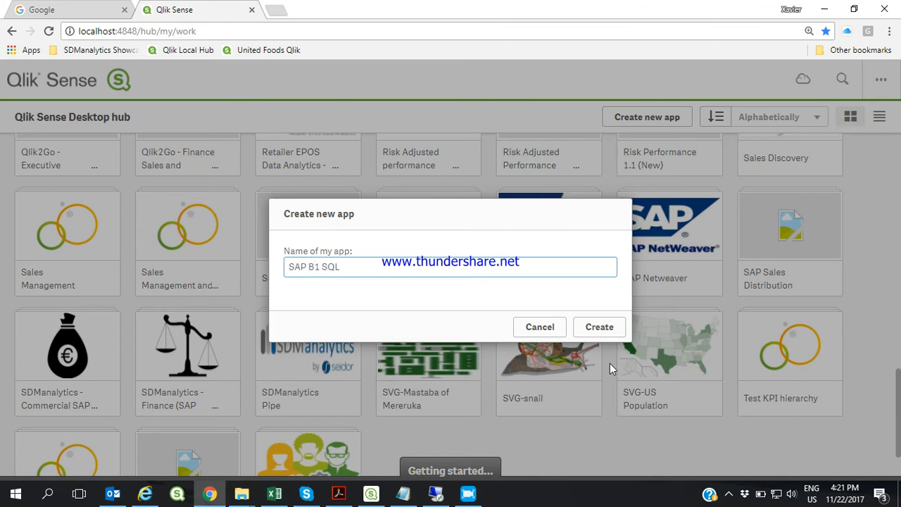
left_click(617, 328)
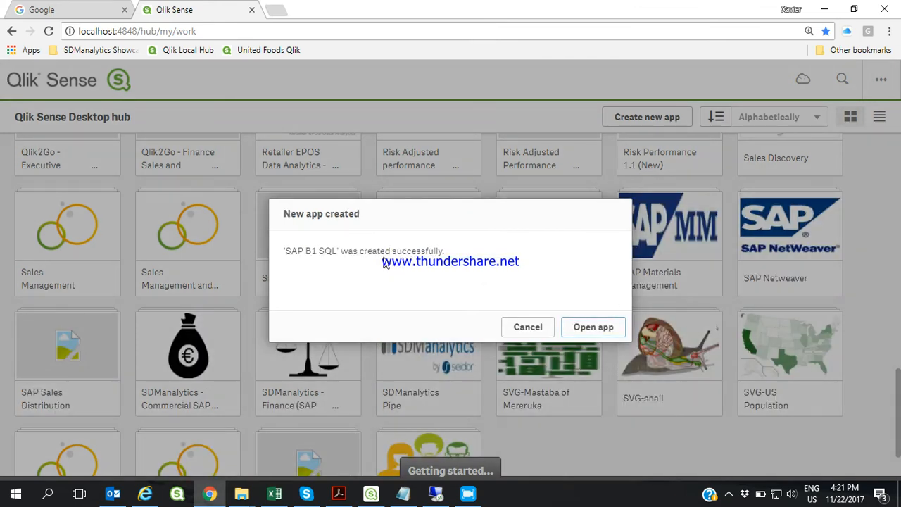
Open the new app, and in Notepad replace the query under "Sales Orders by Date" with the copied SELECT statement
left_click(603, 328)
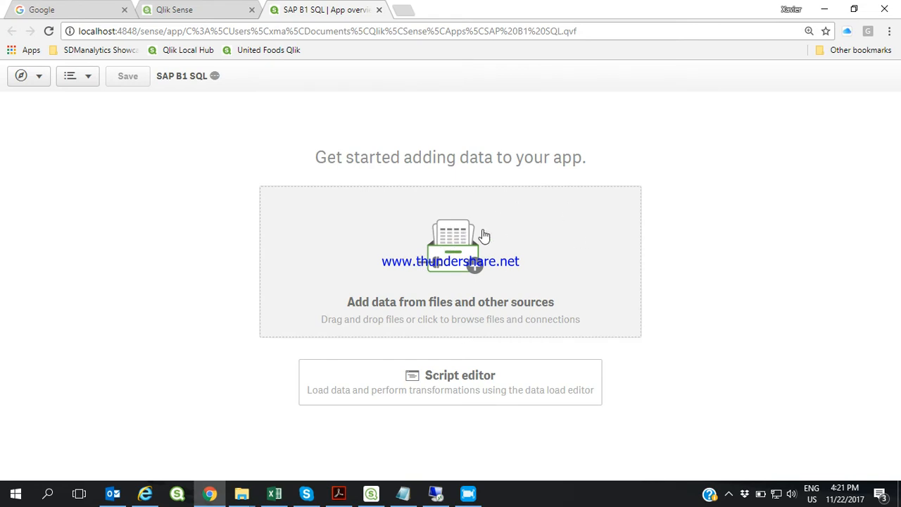
left_click(403, 494)
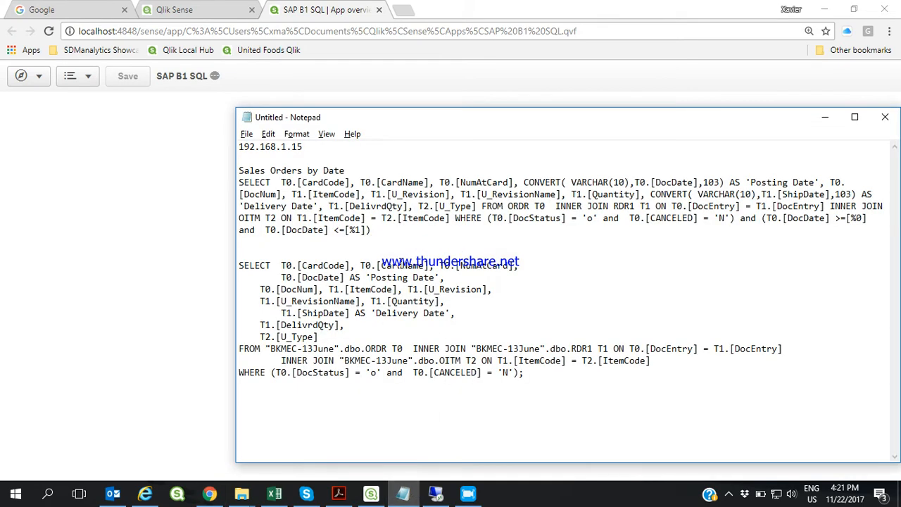
left_click_drag(396, 238, 221, 188)
key("ctrl+v")
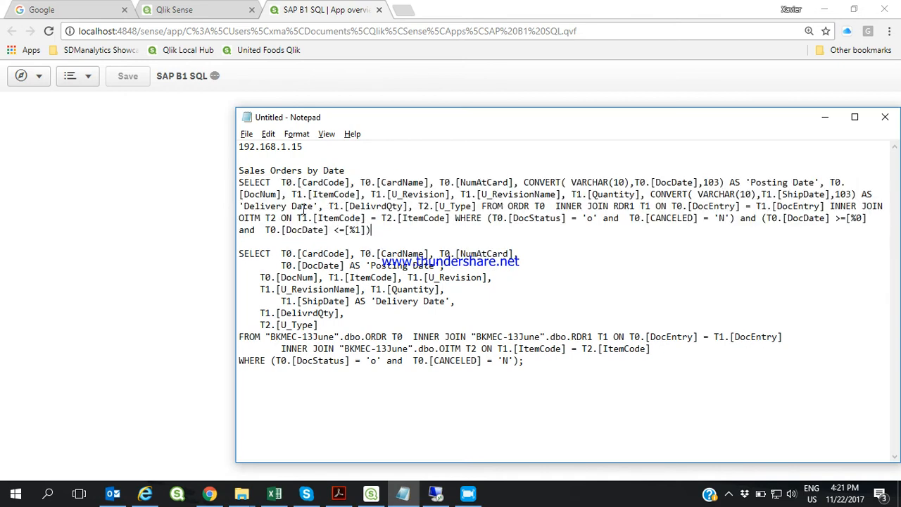
Separate the FROM clause of the pasted query with a blank line, highlight the ORDR table name, and return to the Qlik Sense app
left_click(483, 206)
key("Return")
key("Return")
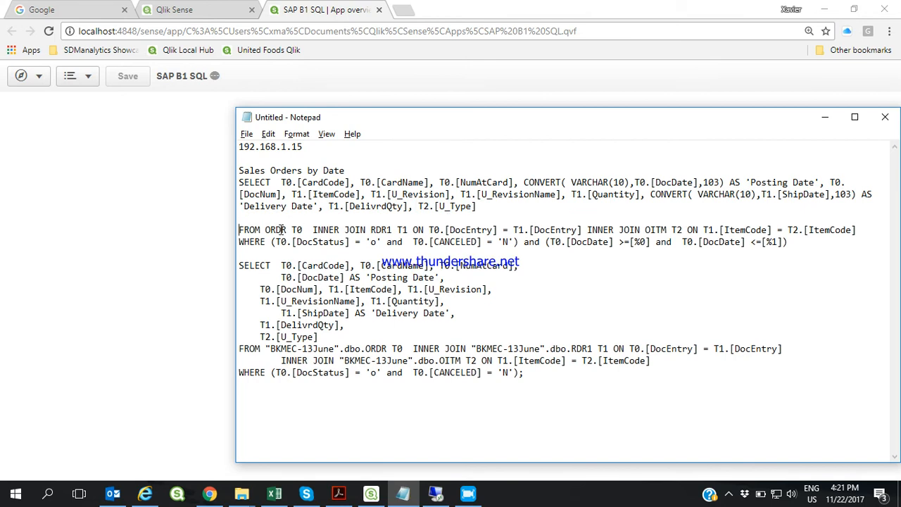
double_click(276, 230)
left_click(159, 282)
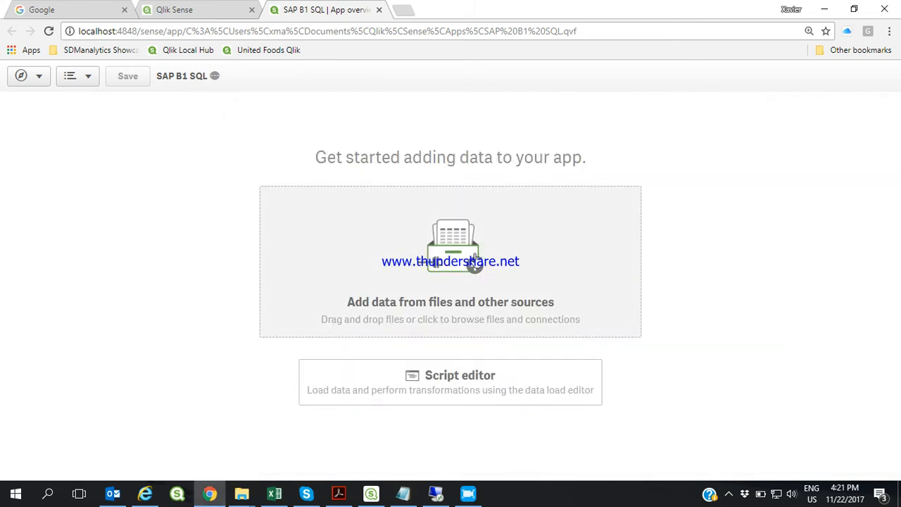
Start a new OLE DB data connection for the app and choose Microsoft OLE DB Provider for SQL Server as the provider
left_click(475, 258)
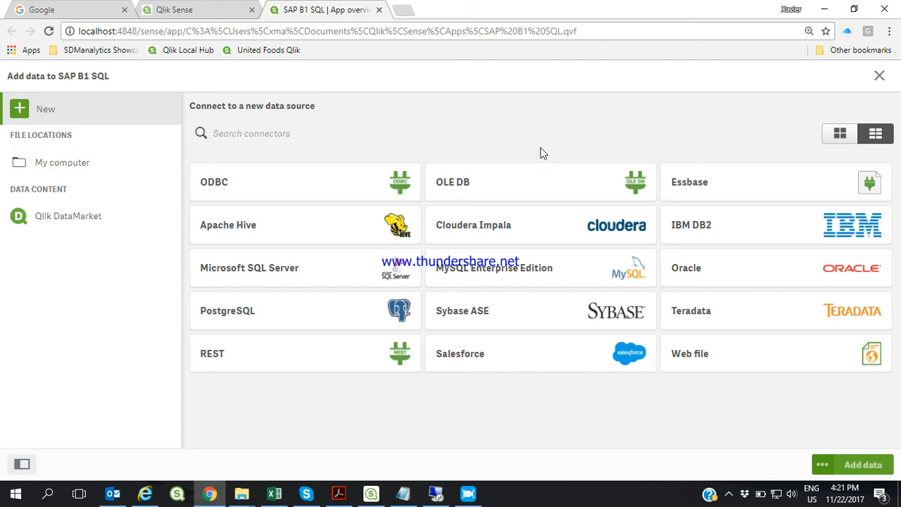
left_click(460, 191)
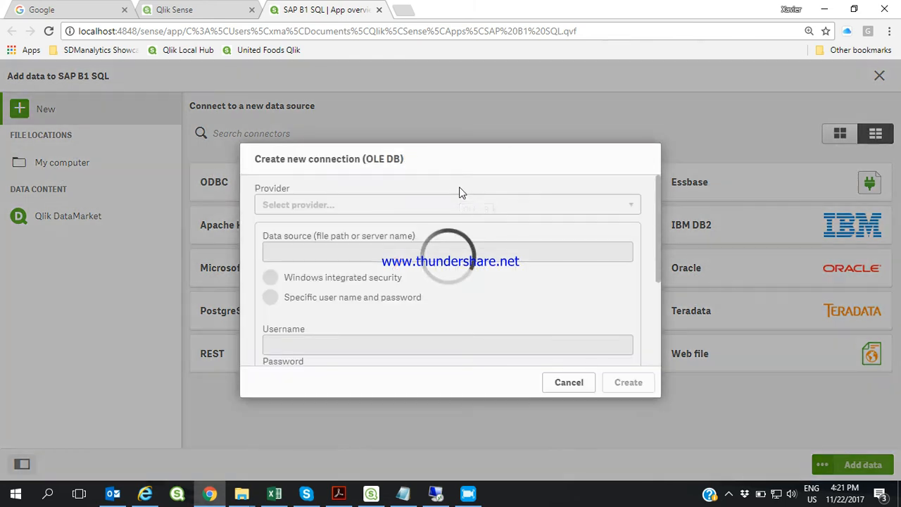
left_click(451, 206)
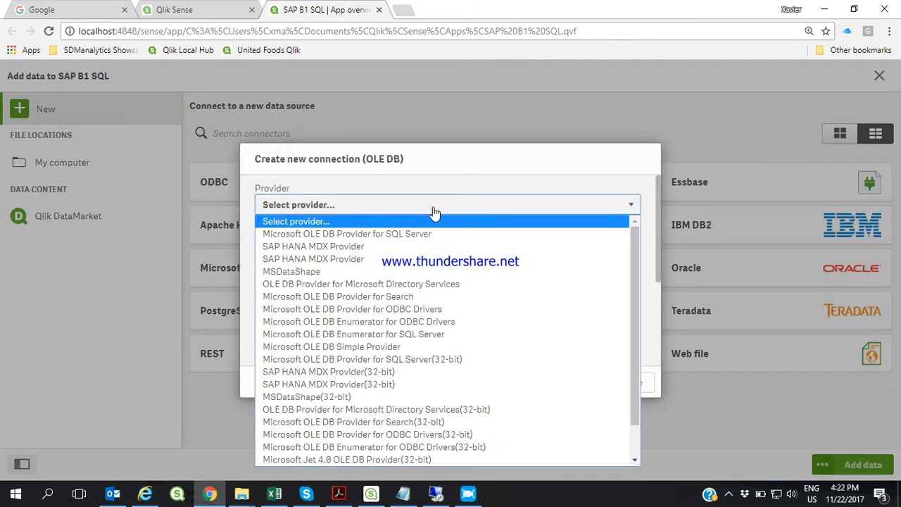
left_click(394, 234)
Copy the server address 192.168.1.15 from the Notepad notes and use it as the connection's data source
left_click(425, 248)
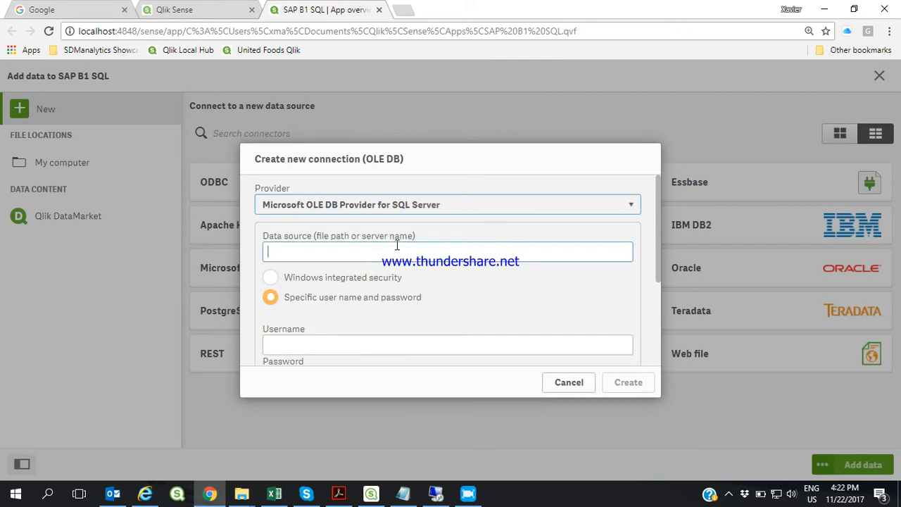
left_click(404, 494)
left_click(308, 147)
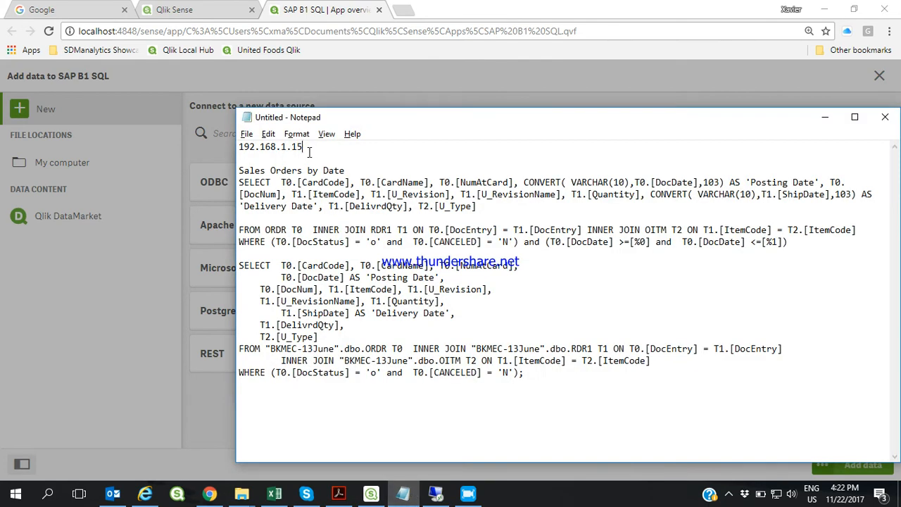
double_click(267, 149)
key("ctrl+c")
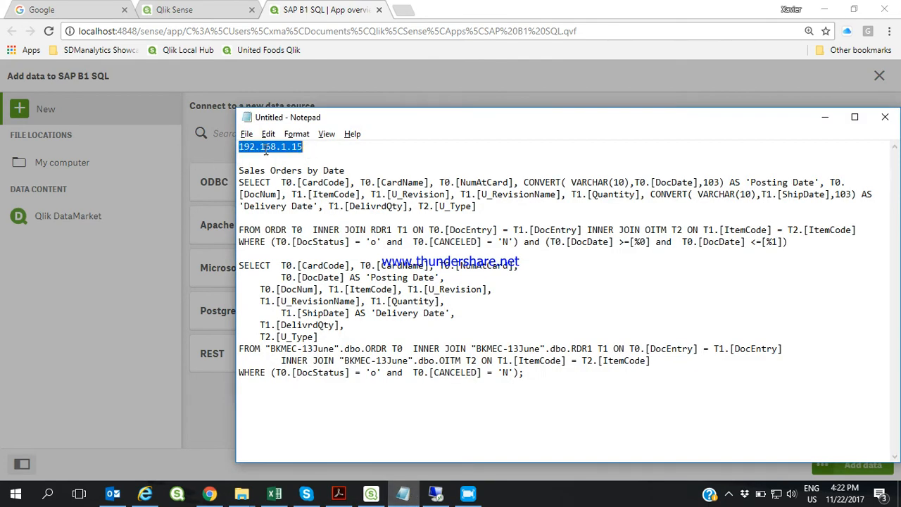
left_click(210, 161)
left_click(314, 251)
key("ctrl+v")
Enter the username "sa" and the account password, and create the OLE DB connection
left_click(308, 344)
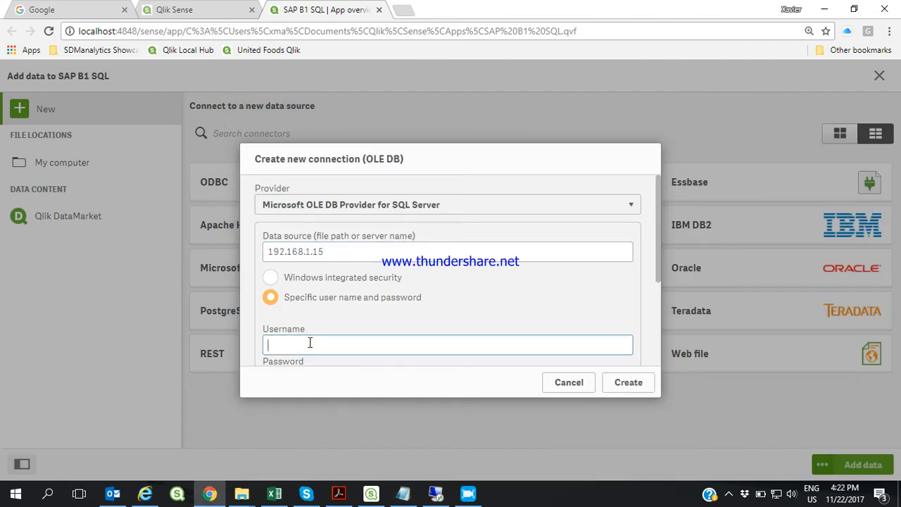
type("sa")
key("Tab")
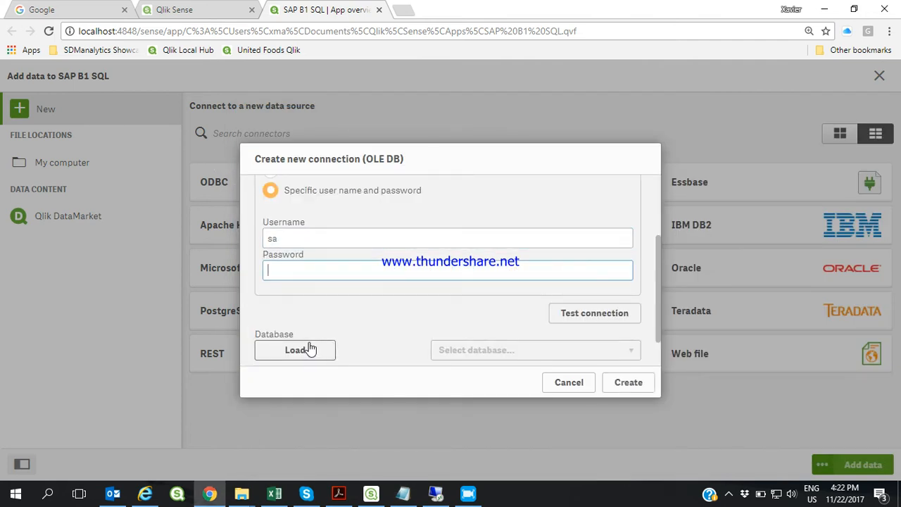
type("•••••••••")
left_click(619, 383)
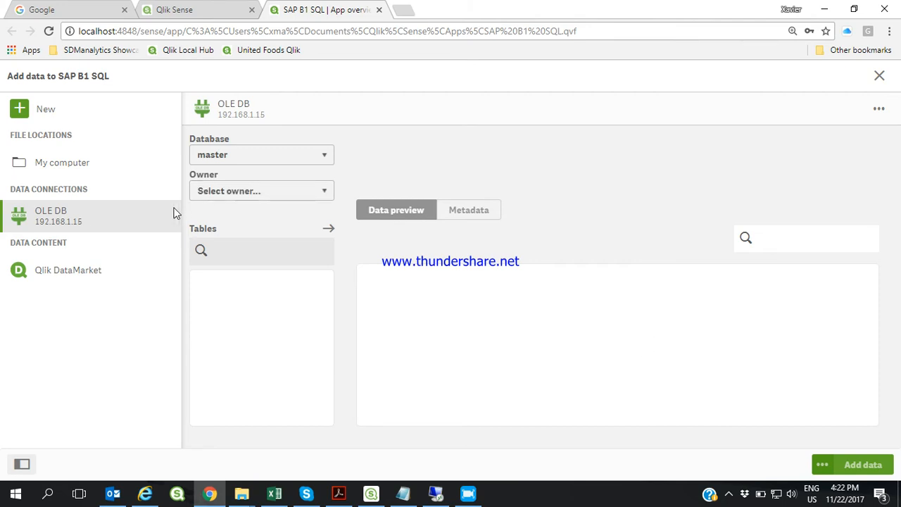
Choose the BKMEC-13June database and the dbo owner to list its tables
left_click(274, 156)
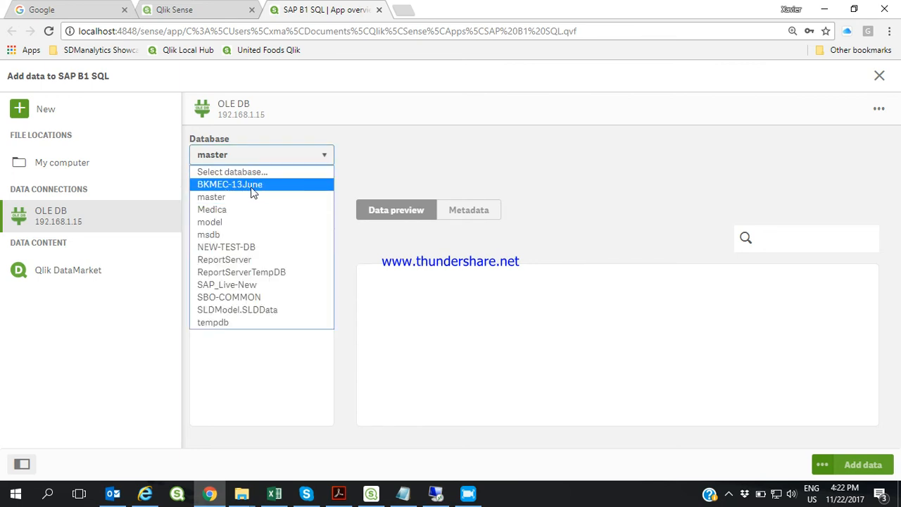
left_click(231, 186)
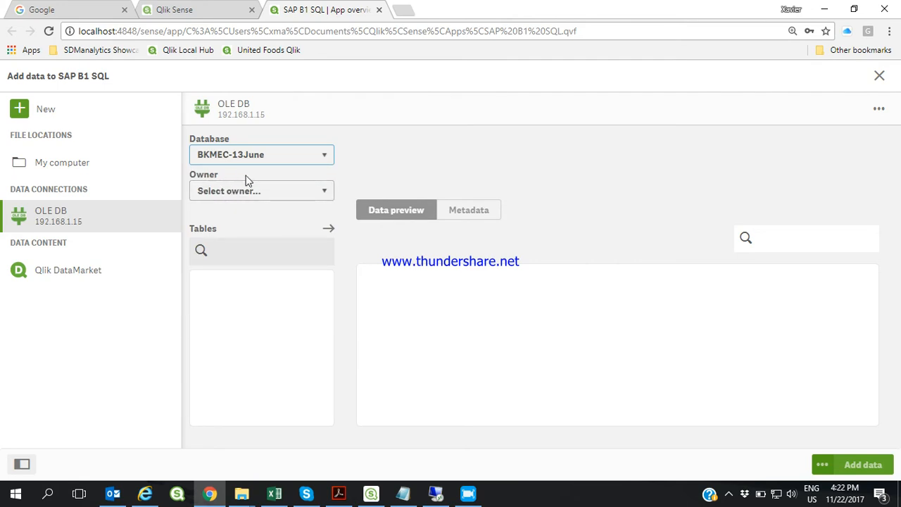
left_click(254, 191)
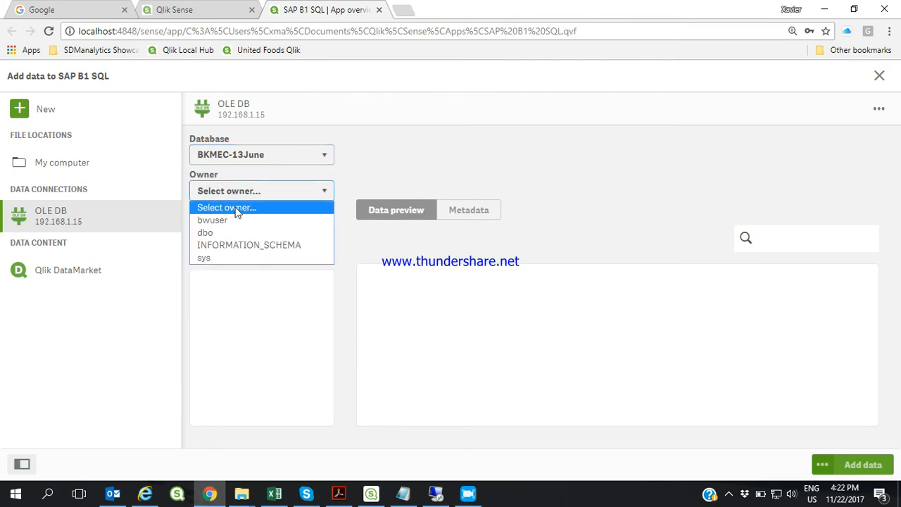
left_click(217, 231)
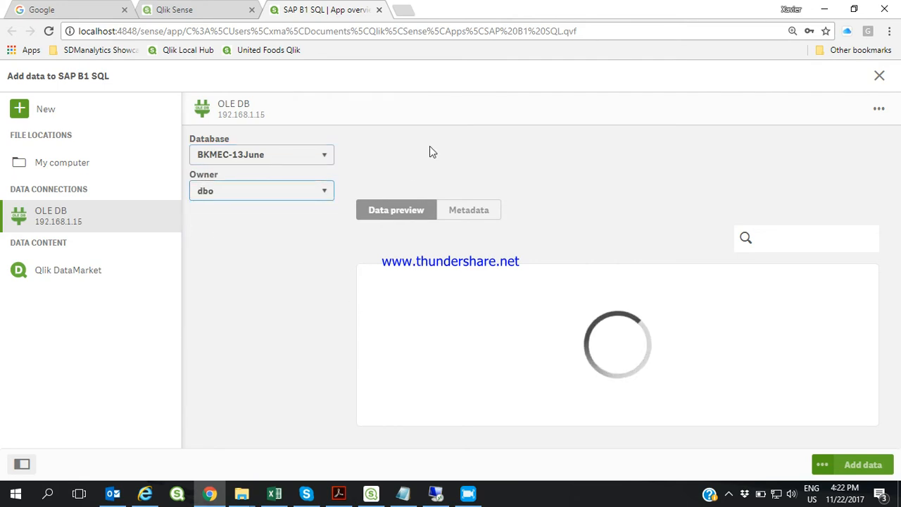
left_click(233, 256)
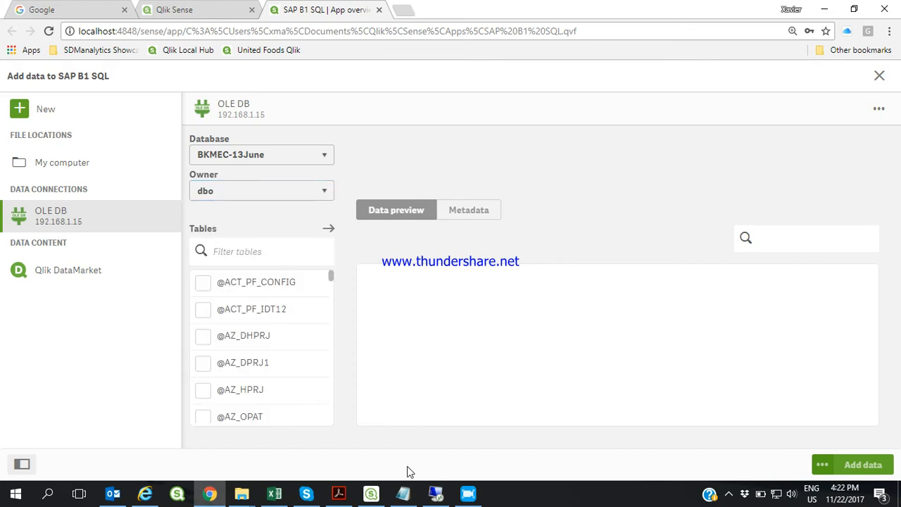
Look up the main table name in the Notepad query, filter the tables for ORDR, and select ORDR with all its fields
mouse_move(409, 492)
left_click(404, 493)
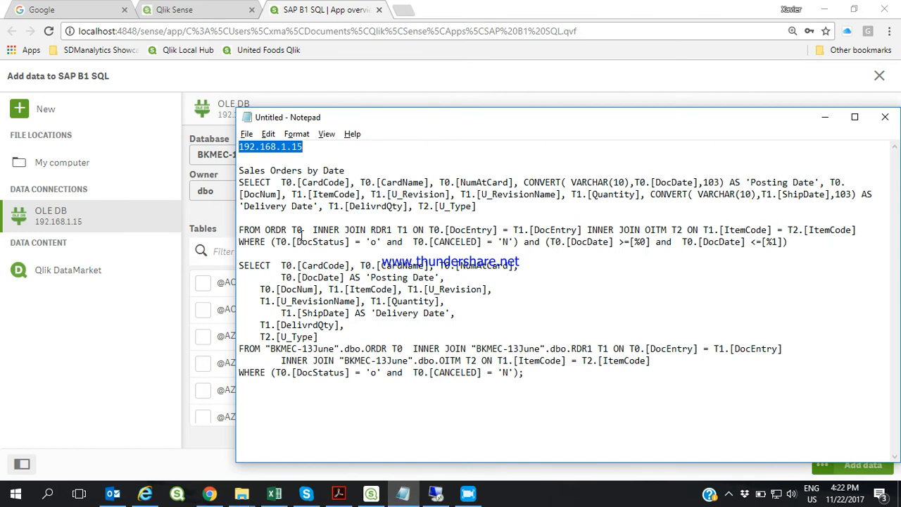
left_click_drag(266, 230, 287, 231)
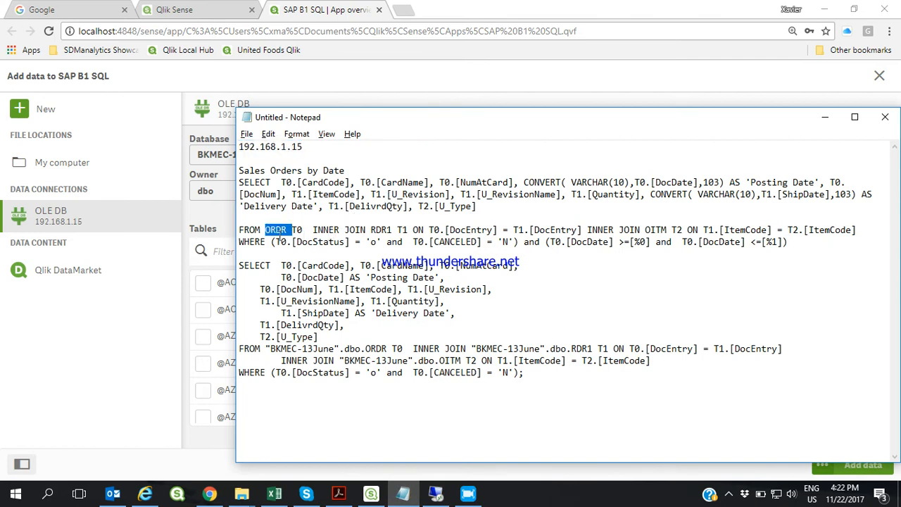
left_click(231, 252)
type("O")
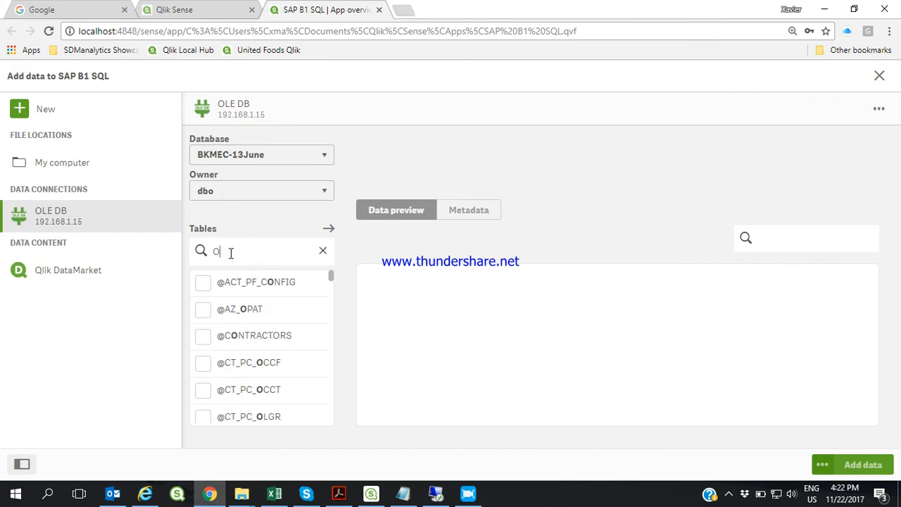
type("RDR")
left_click(204, 283)
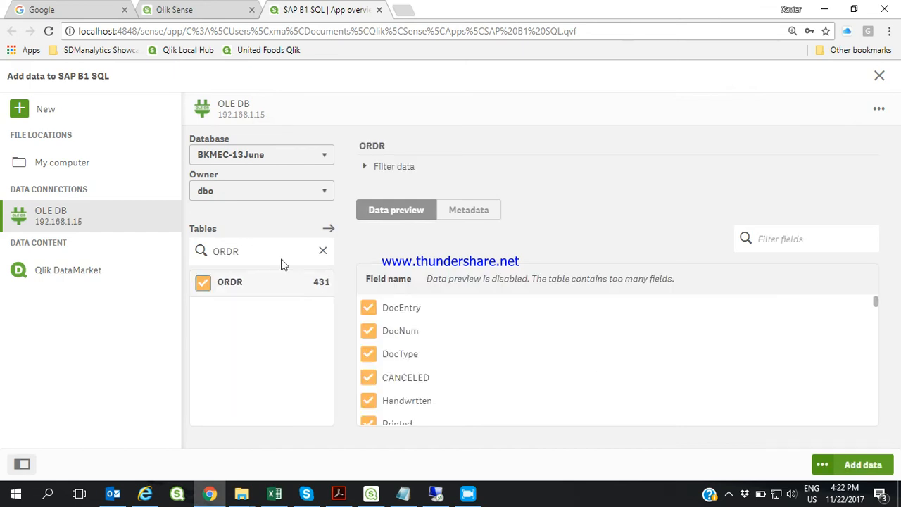
scroll(427, 362, "down", 8)
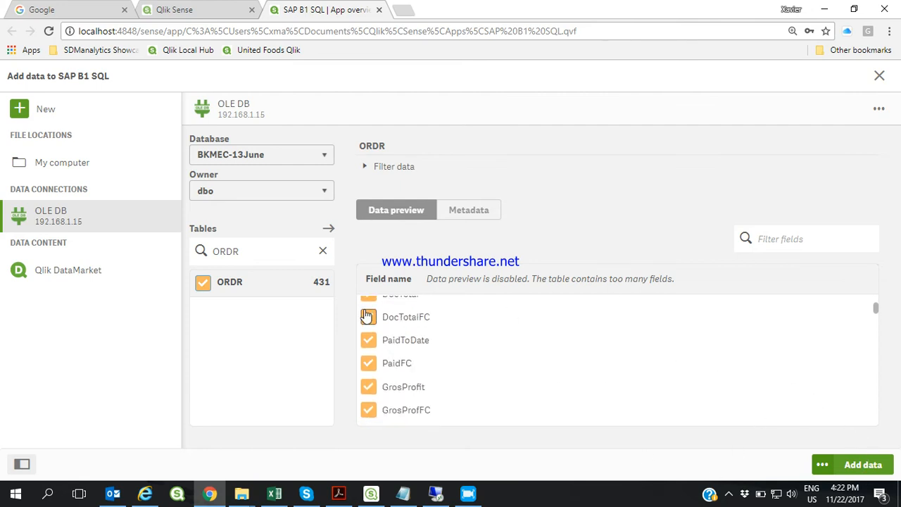
Look up the joined table name in the Notepad query, filter the tables for RDR1, and select RDR1 with all its fields
left_click_drag(240, 252, 139, 255)
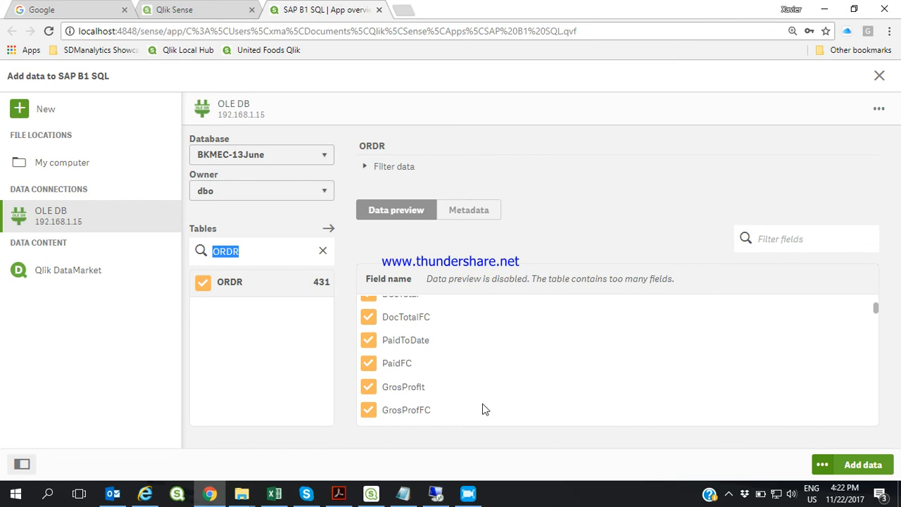
left_click(403, 494)
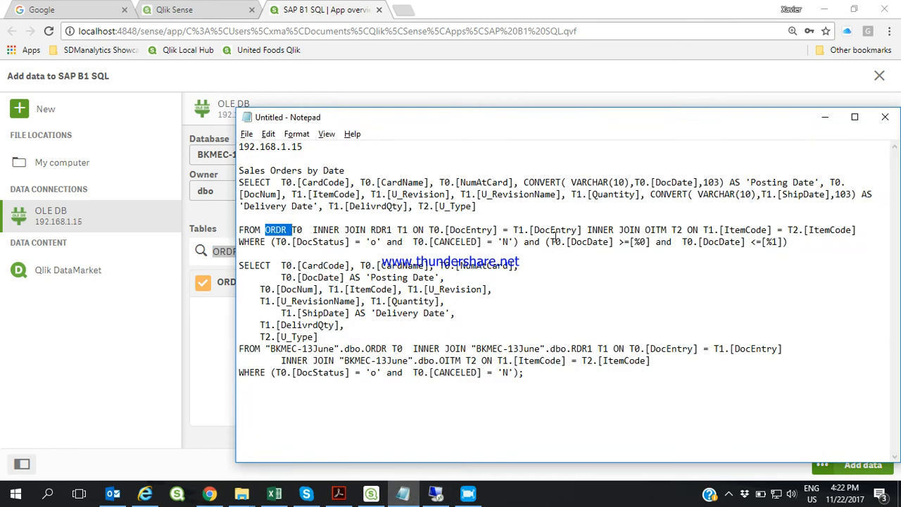
left_click(376, 230)
double_click(377, 229)
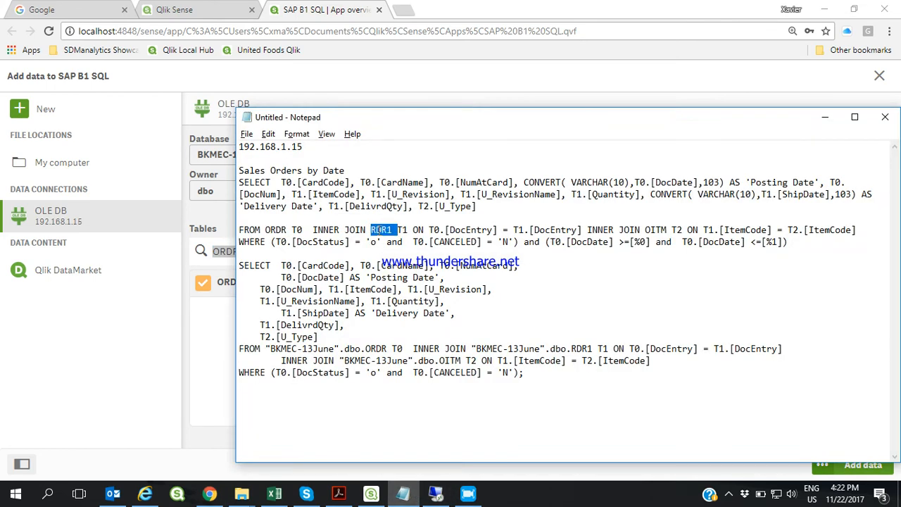
double_click(224, 252)
type("RDR1")
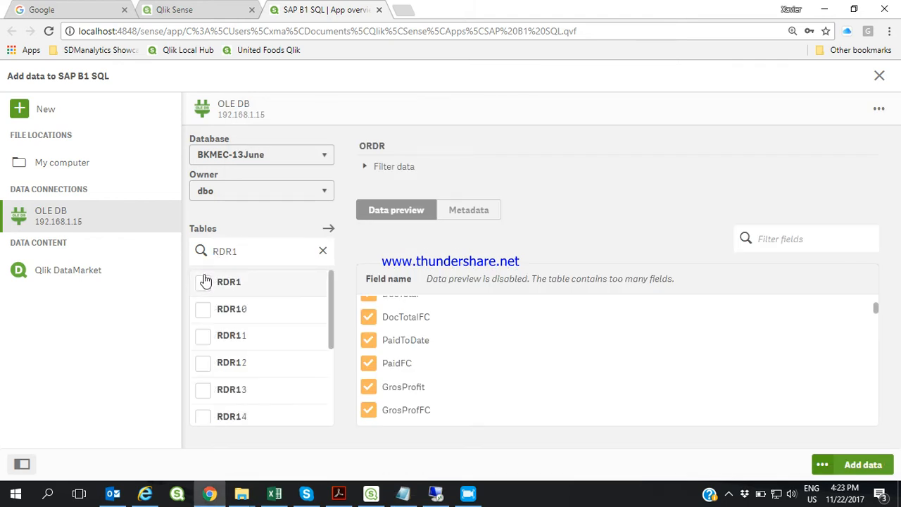
left_click(205, 281)
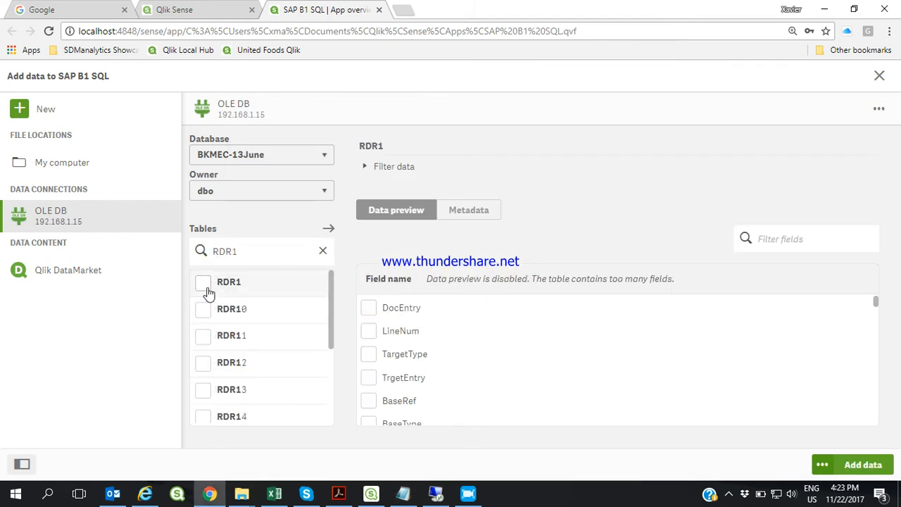
left_click(203, 285)
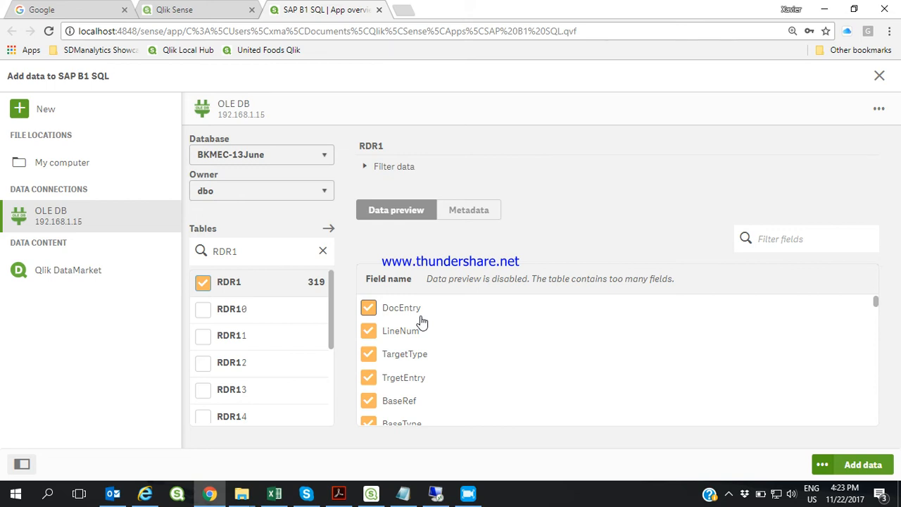
Clear the selection of the RDR1 table, filter for ORDR again, and clear its selection too
left_click(203, 283)
double_click(234, 253)
type("O")
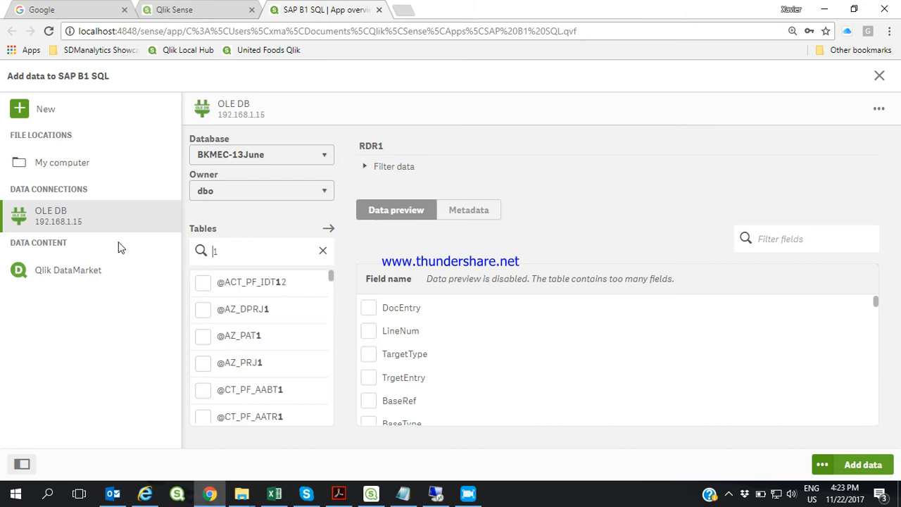
type("RDR")
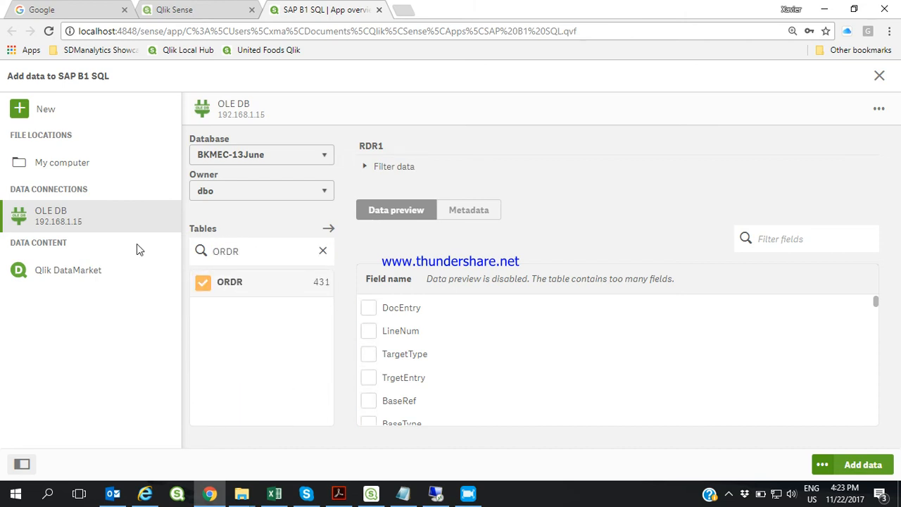
left_click(203, 282)
Leave the data import without adding any tables and open the app's script editor instead
left_click(105, 215)
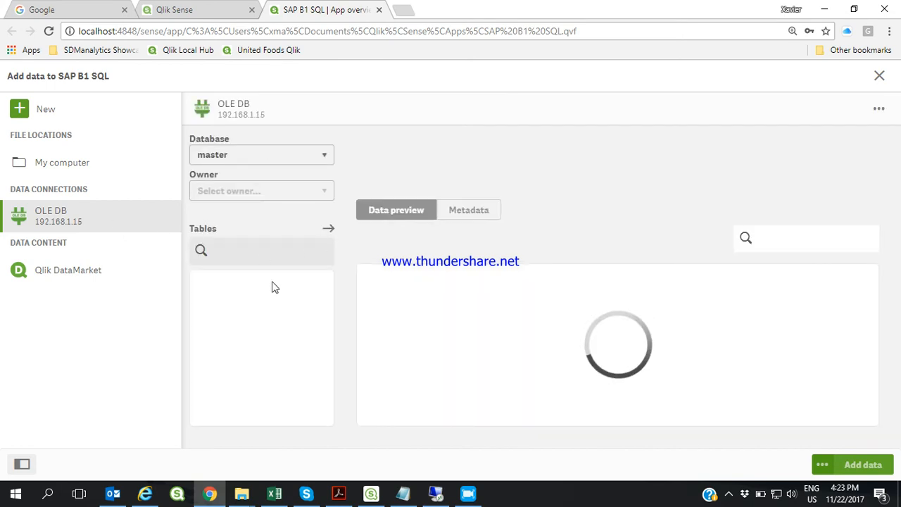
left_click(879, 75)
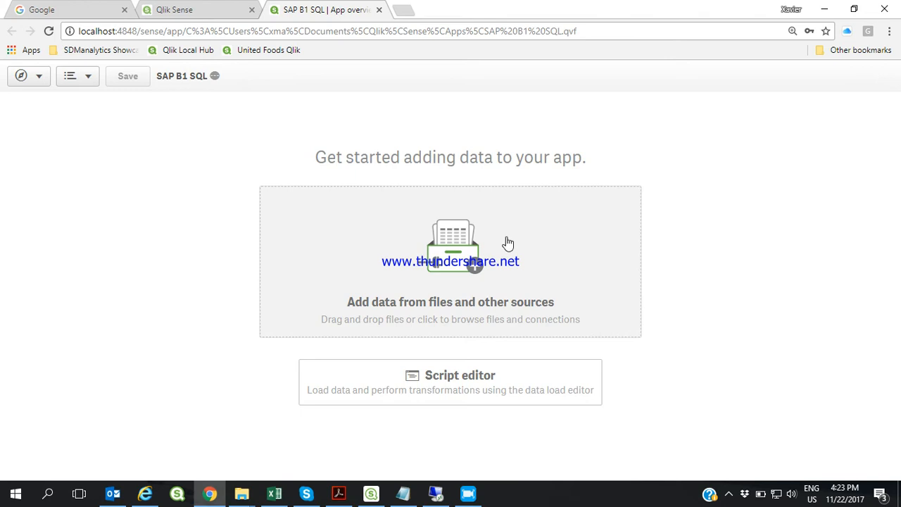
left_click(468, 386)
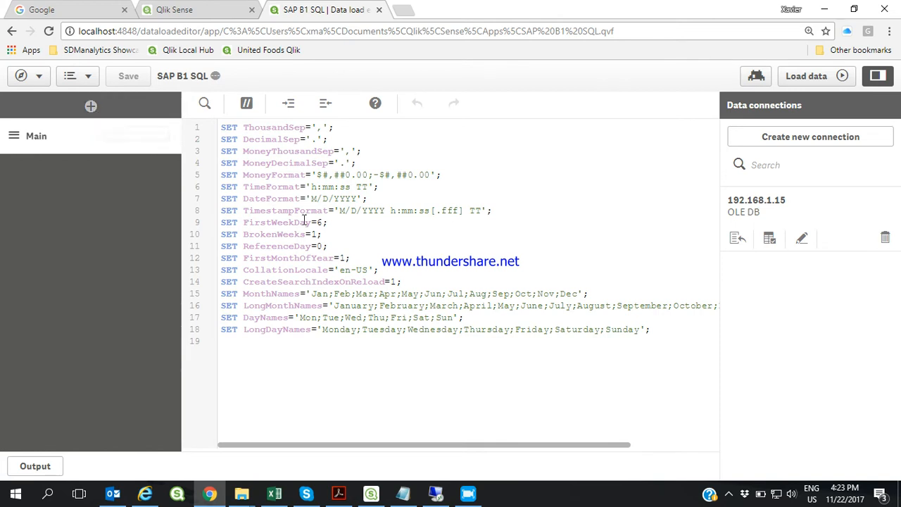
Add a new section to the load script and insert the connection string of the 192.168.1.15 connection
left_click(91, 107)
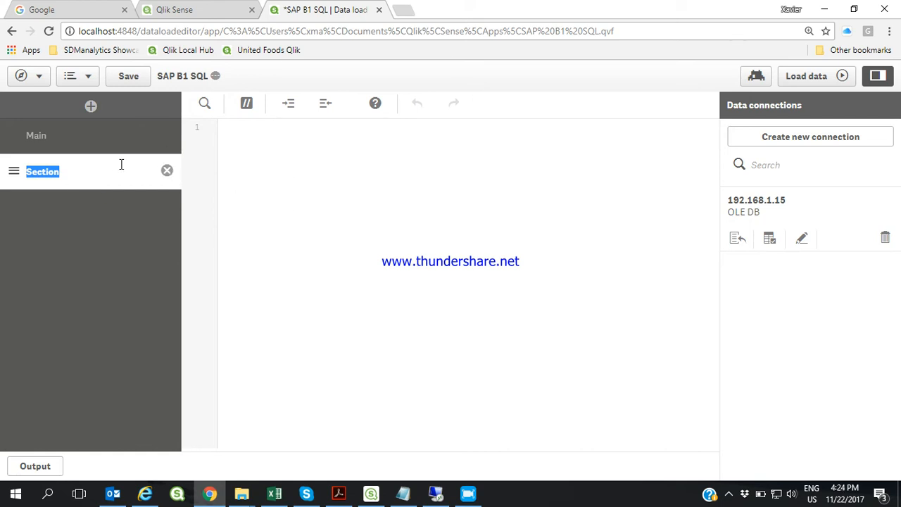
left_click(255, 150)
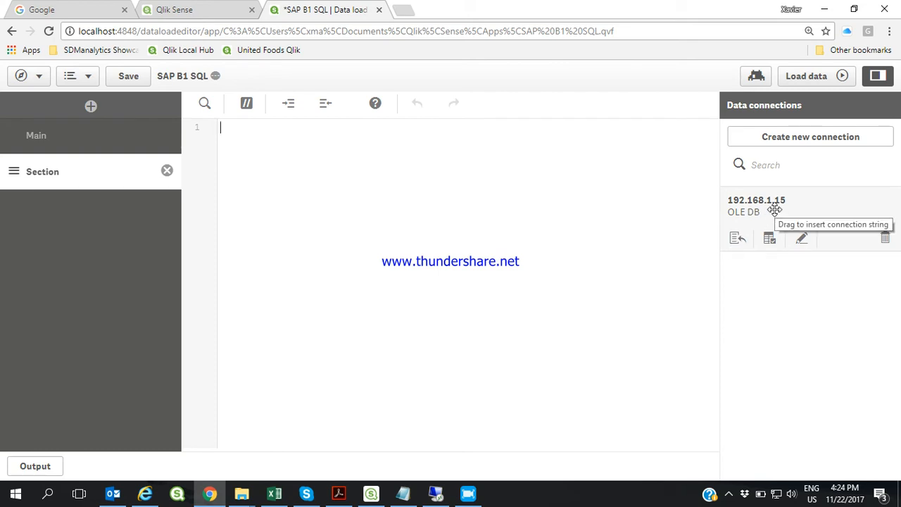
left_click(737, 241)
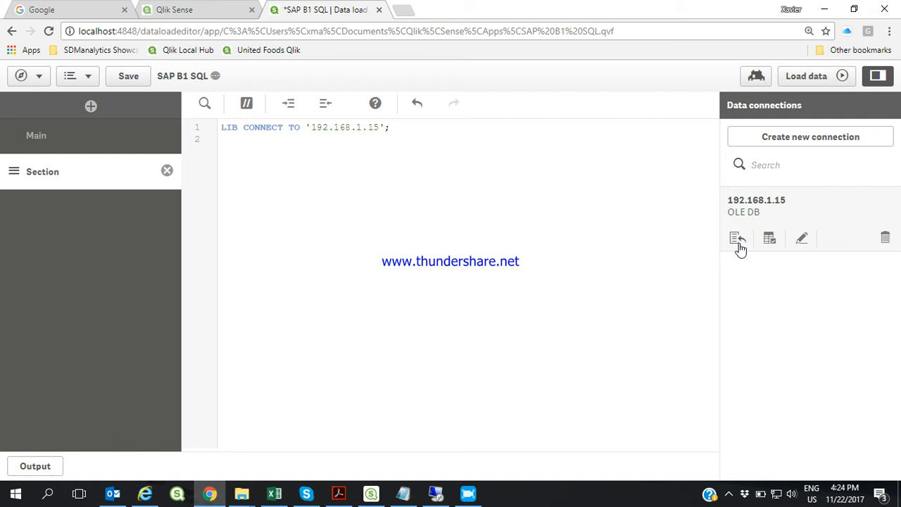
left_click_drag(283, 128, 220, 128)
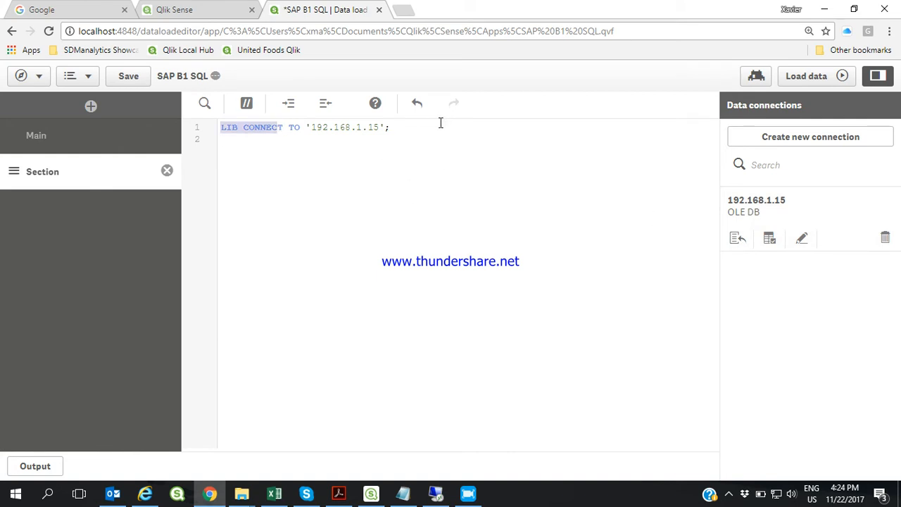
Add the table label SALESORDER: below the LIB CONNECT statement, leaving an empty line between them
left_click(440, 128)
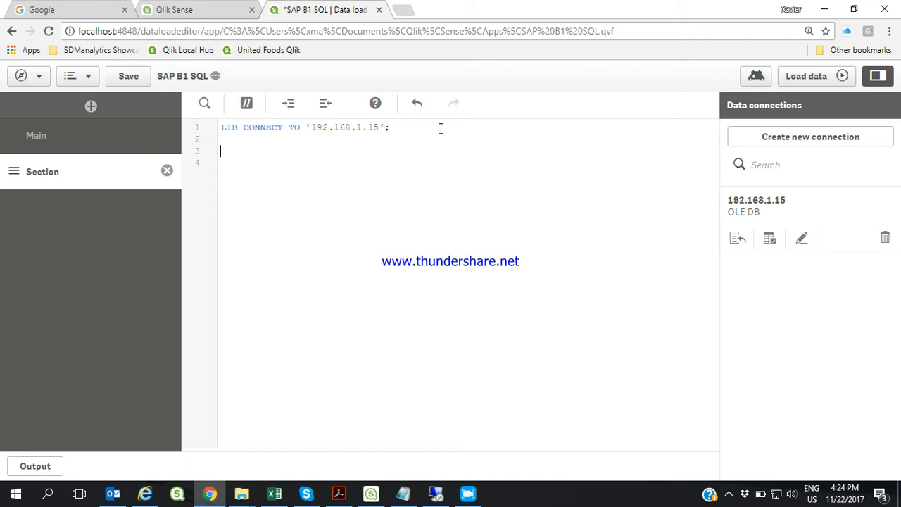
type("SALESORDER:")
key("Return")
Check the DocDate range condition in the original Notepad query, copy the whole second SELECT query, and return to the script editor
left_click(403, 493)
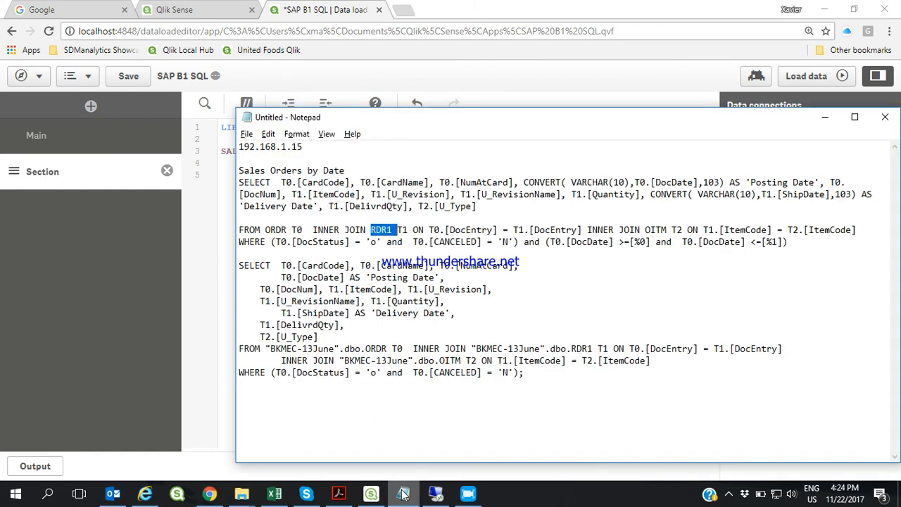
left_click(239, 264)
left_click_drag(239, 265, 542, 375)
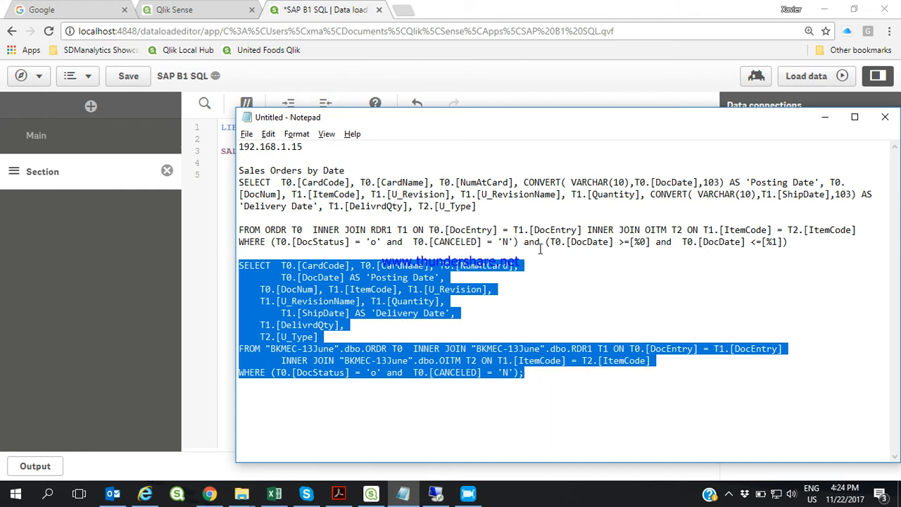
left_click(531, 376)
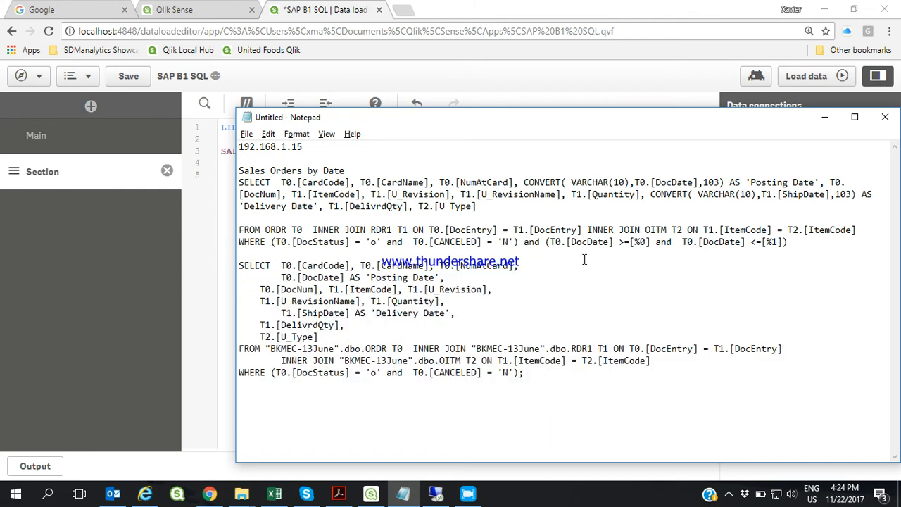
left_click_drag(523, 241, 788, 242)
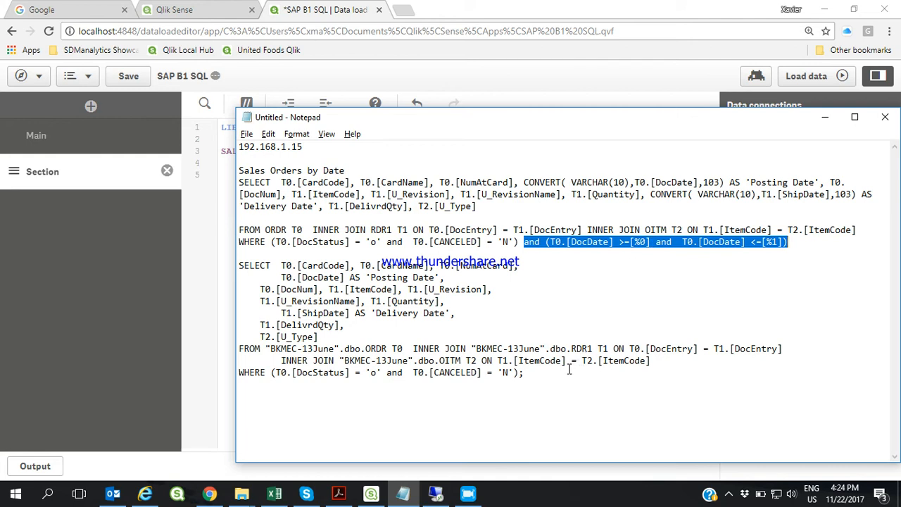
left_click_drag(560, 373, 228, 269)
key("ctrl+c")
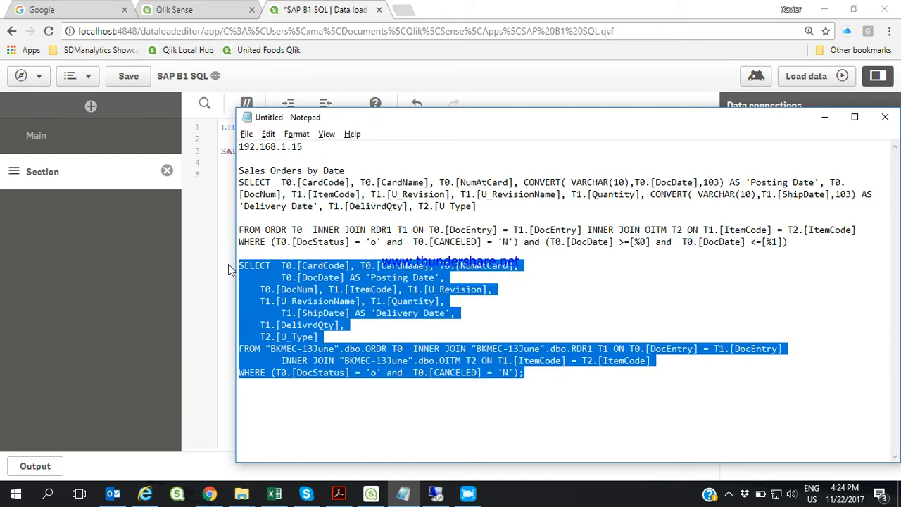
left_click(227, 270)
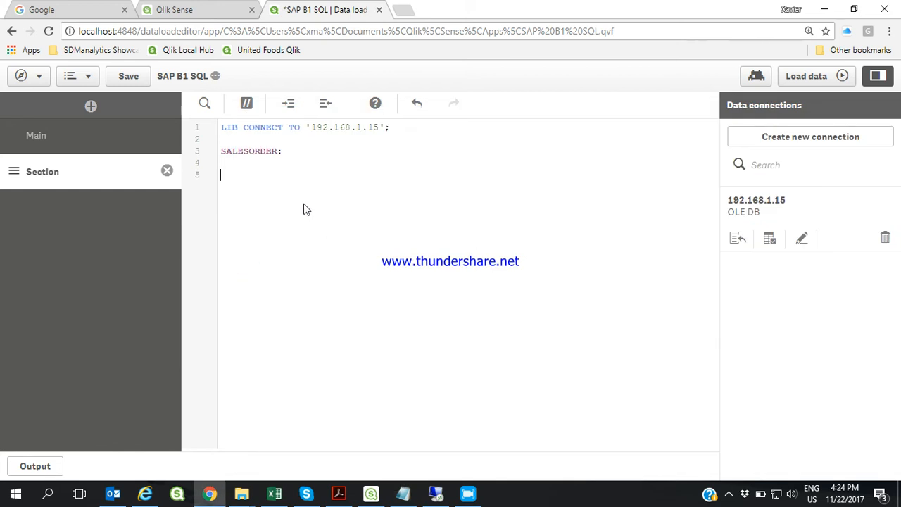
Paste the copied query directly under the SALESORDER label, load the data, and dismiss the load progress report
key("ctrl+v")
key("Delete")
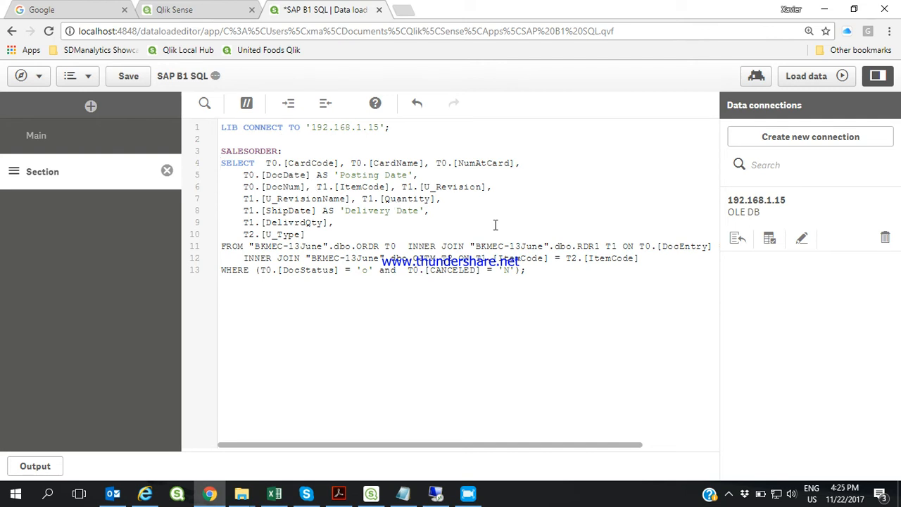
left_click(807, 77)
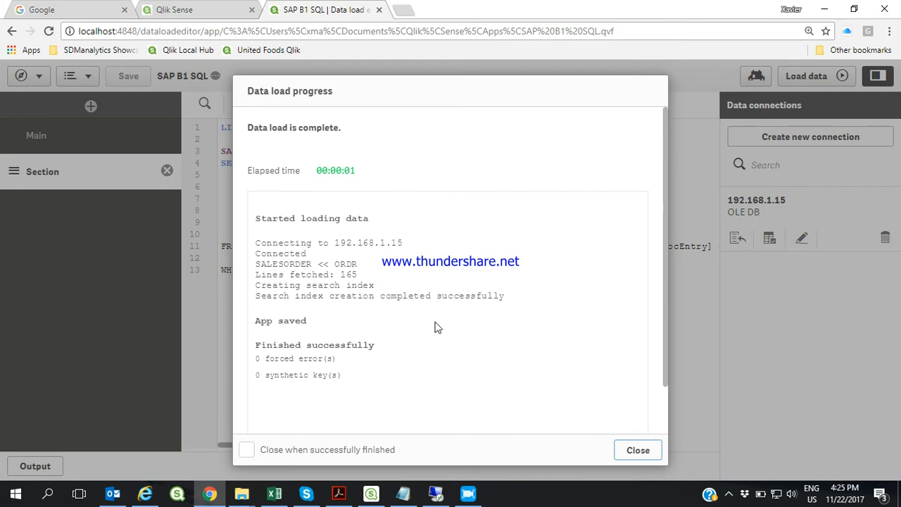
left_click(629, 446)
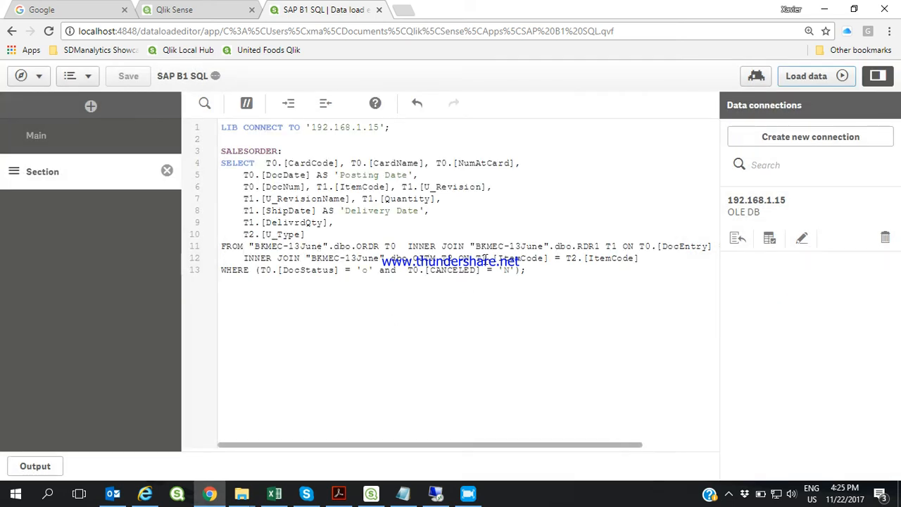
Examine the table names ORDR, RDR1 and OITM and the WHERE condition in the SALESORDER query
double_click(367, 247)
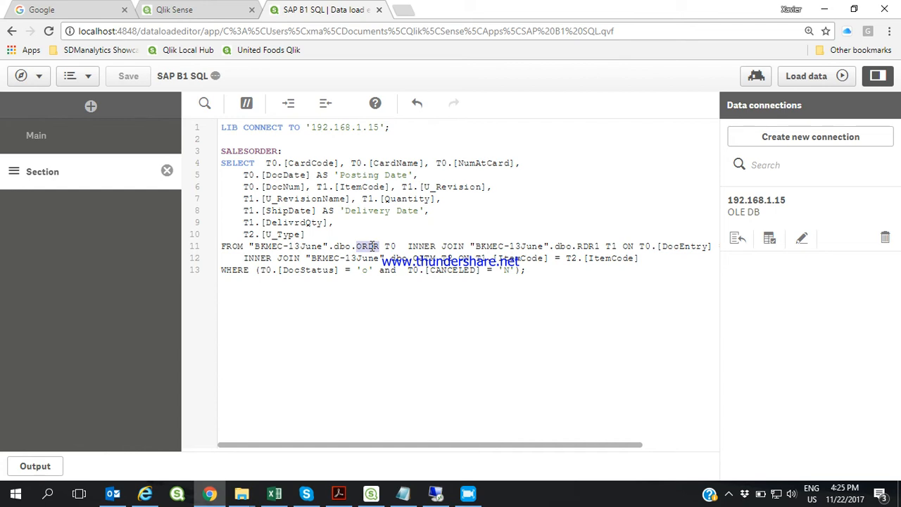
double_click(595, 247)
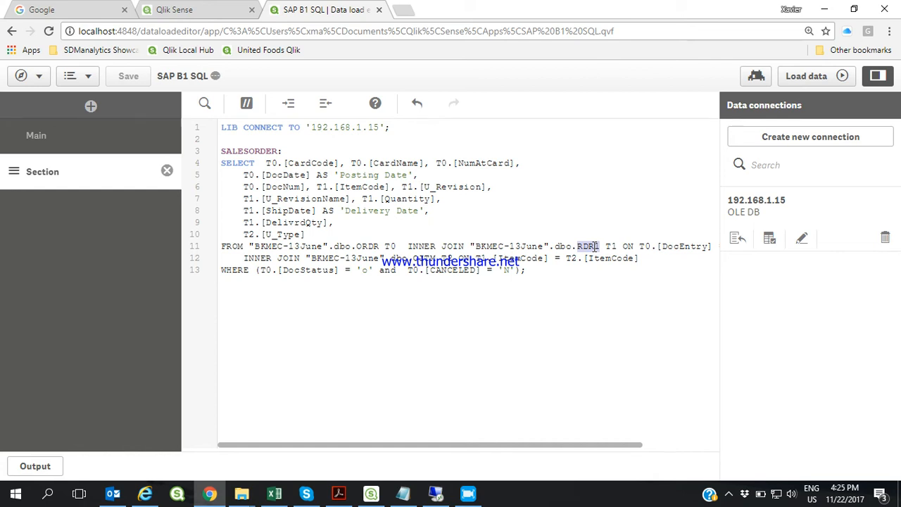
double_click(431, 256)
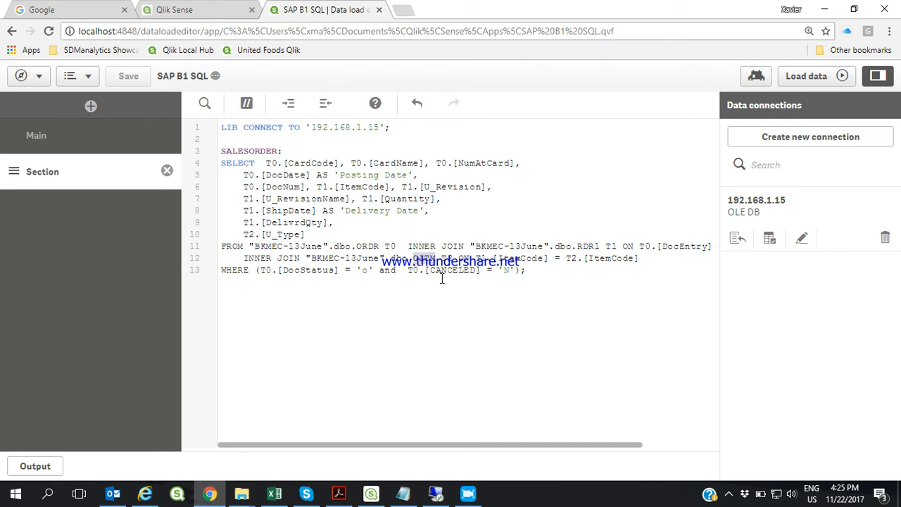
left_click_drag(306, 271, 529, 245)
left_click(540, 271)
left_click(529, 246)
Run the data load again, dismiss its progress report, and go to the app overview
left_click(801, 78)
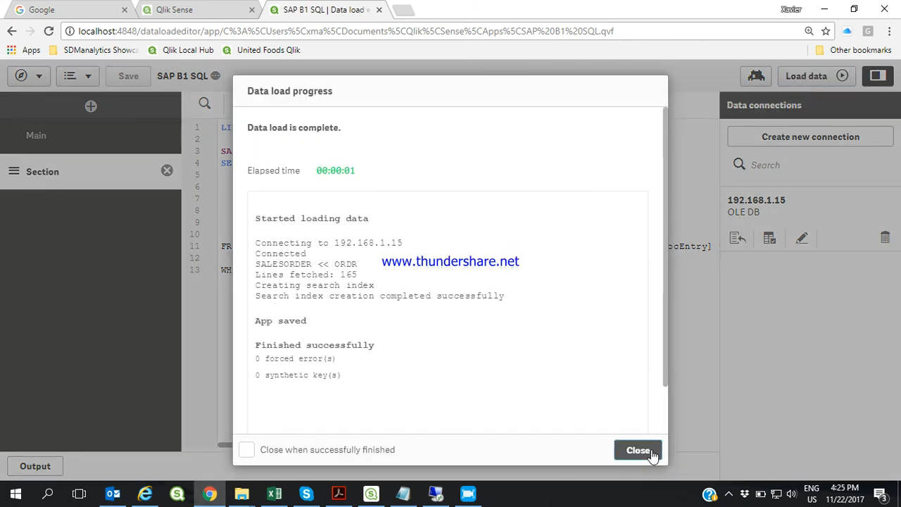
left_click(651, 453)
left_click(29, 76)
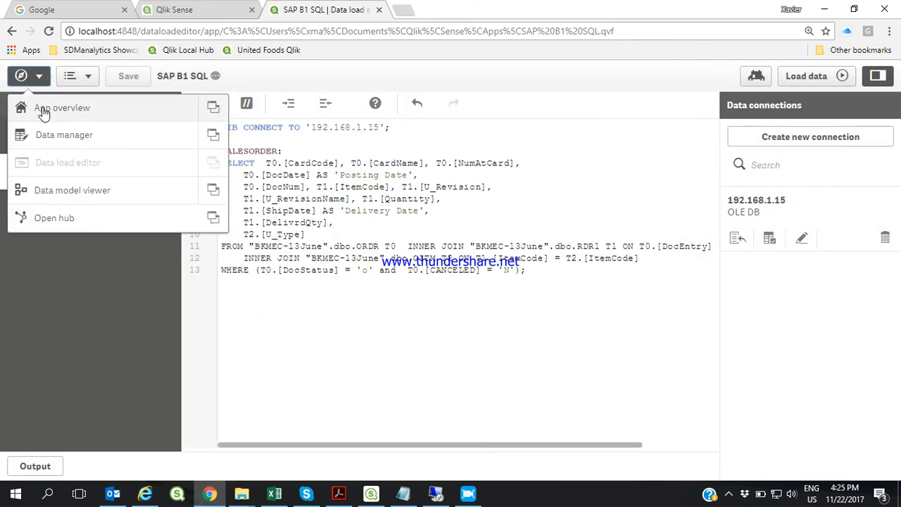
left_click(41, 109)
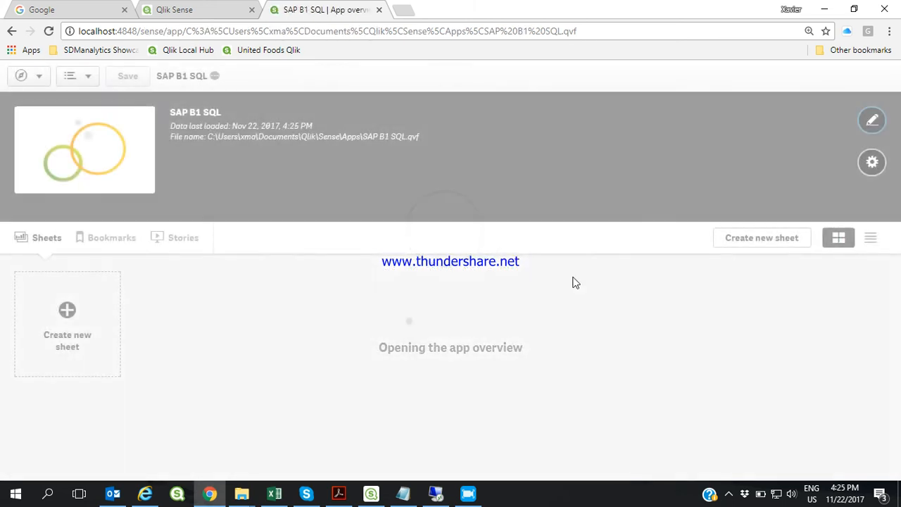
Create a new sheet with the default title, open it, and switch it to edit mode
left_click(40, 303)
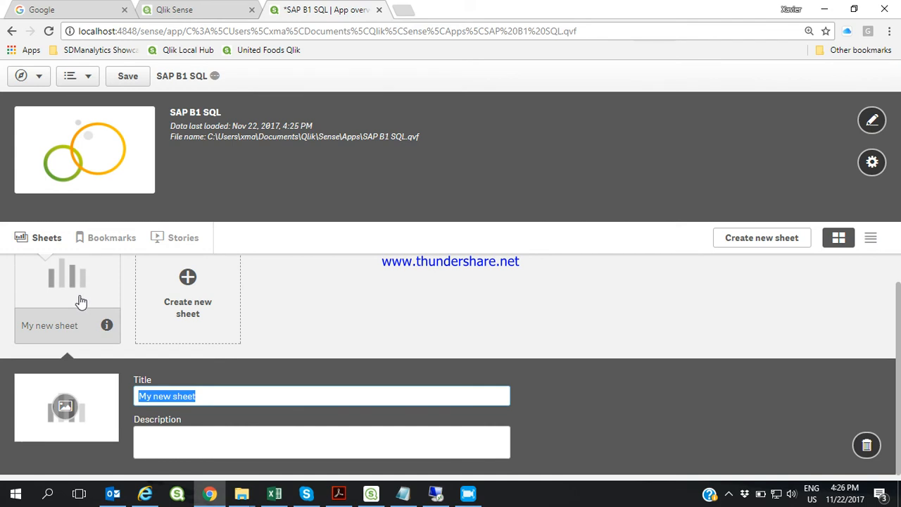
left_click(89, 292)
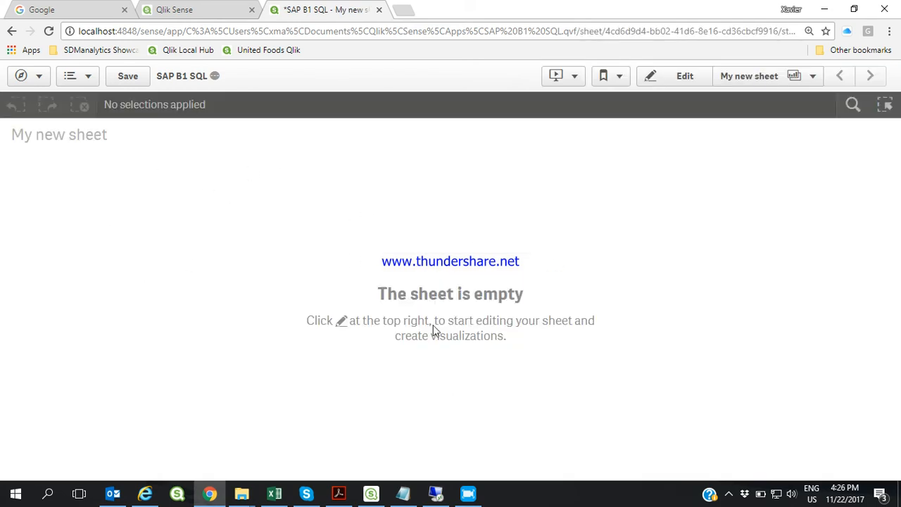
left_click(672, 86)
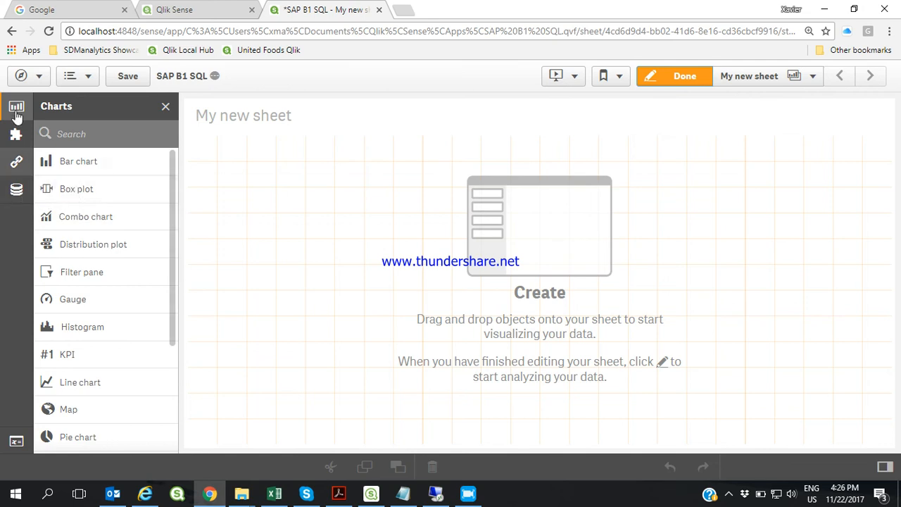
Review the available chart types, the loaded fields, and the tables that the fields can be filtered by
scroll(89, 316, "down", 3)
scroll(89, 316, "up", 3)
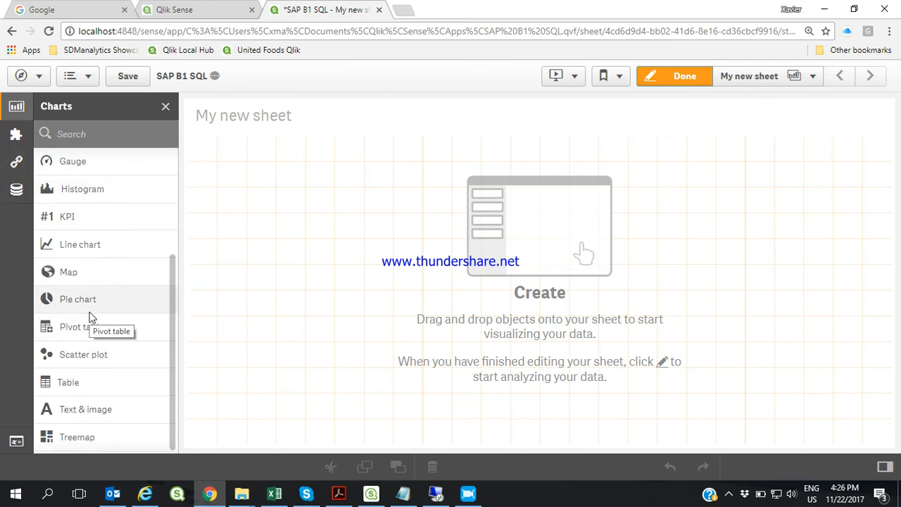
scroll(89, 316, "down", 3)
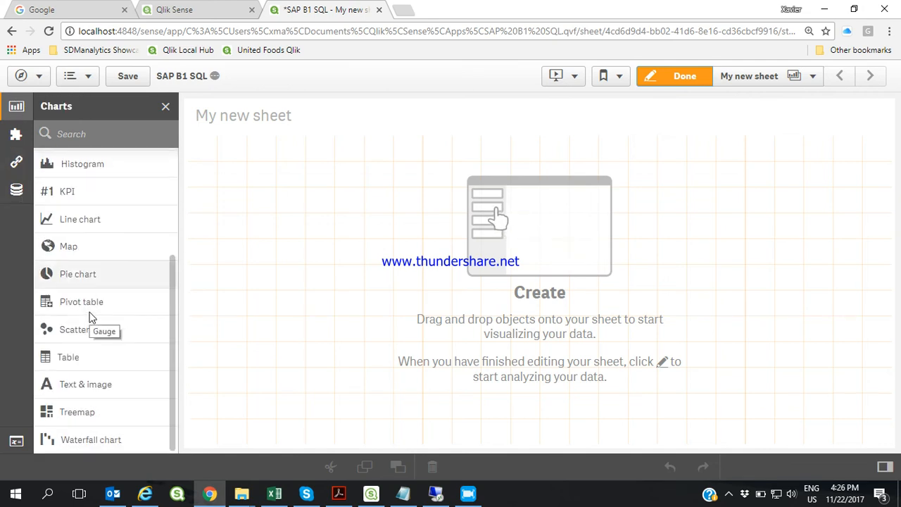
left_click(17, 189)
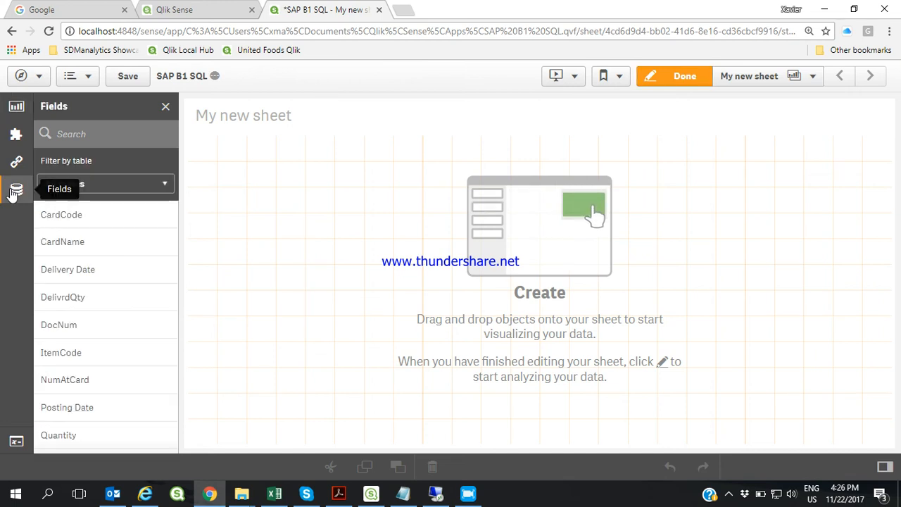
left_click(97, 189)
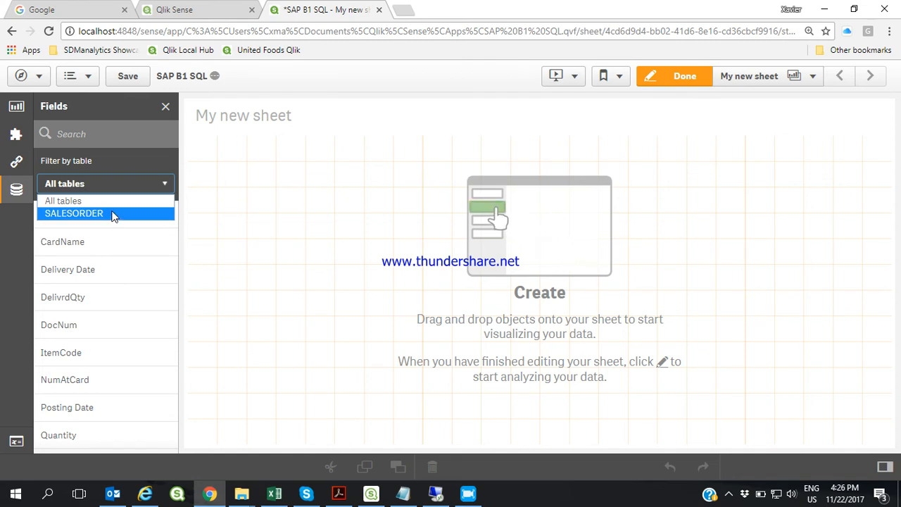
left_click(110, 154)
scroll(116, 244, "down", 2)
scroll(114, 243, "up", 2)
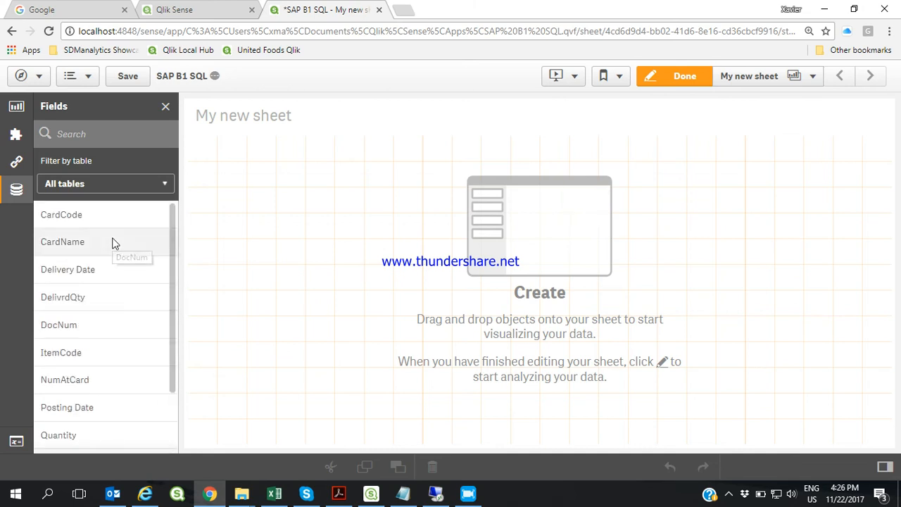
Place a line chart across the lower half of the sheet and add the Delivery Date field as its dimension
left_click(26, 106)
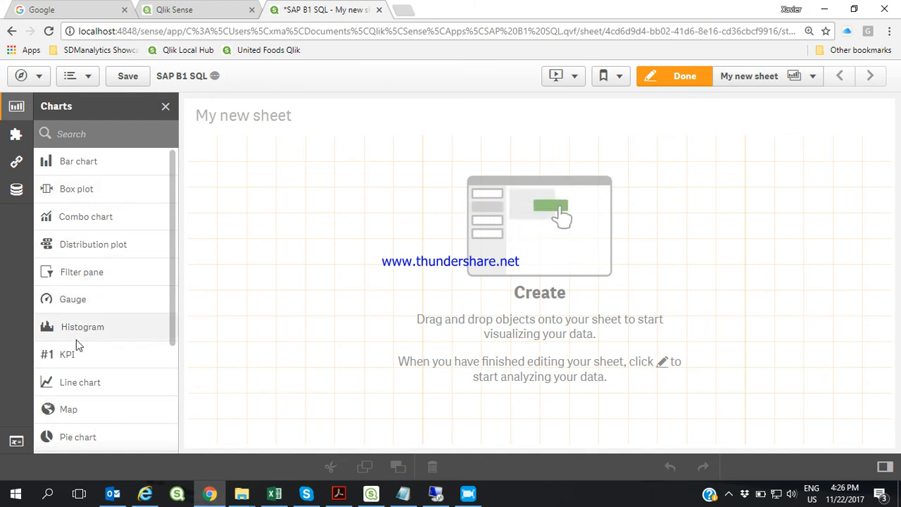
left_click_drag(70, 380, 469, 391)
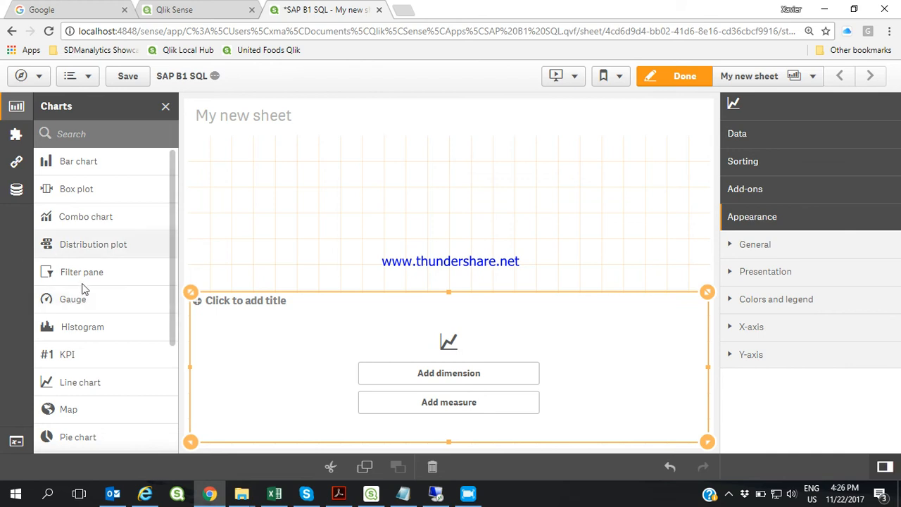
left_click(15, 191)
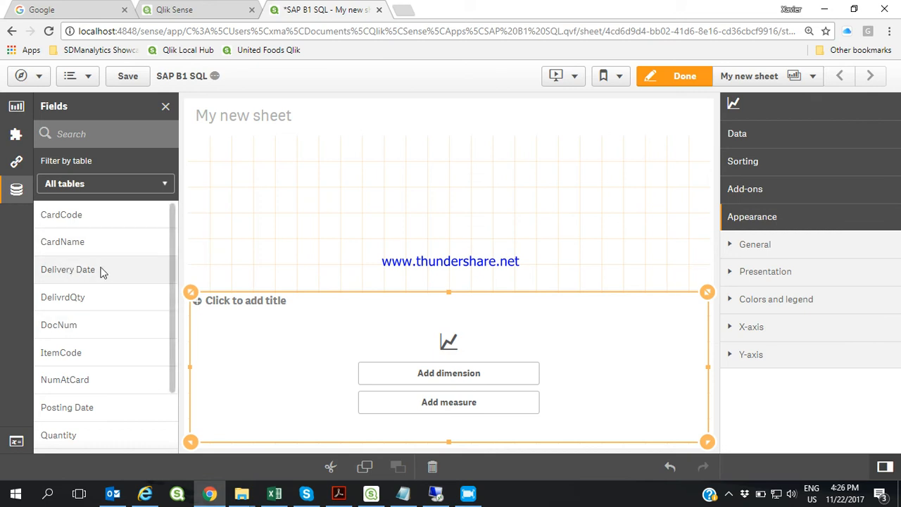
left_click_drag(54, 278, 425, 366)
left_click(400, 338)
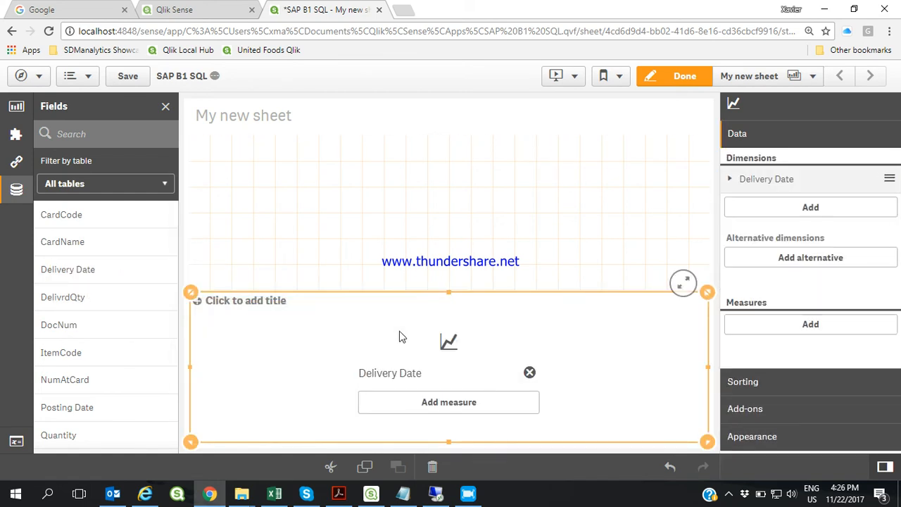
Add the Quantity field to the line chart as the measure Sum(Quantity)
scroll(81, 282, "down", 2)
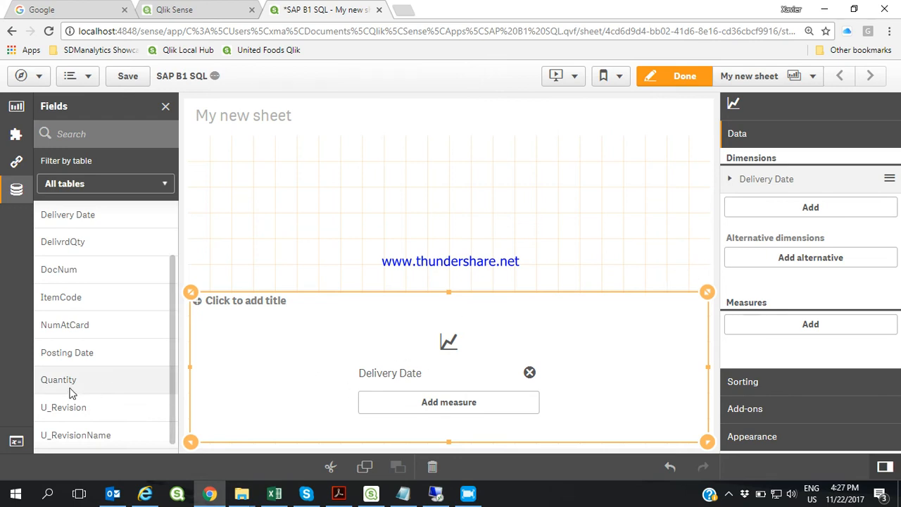
left_click_drag(81, 379, 449, 369)
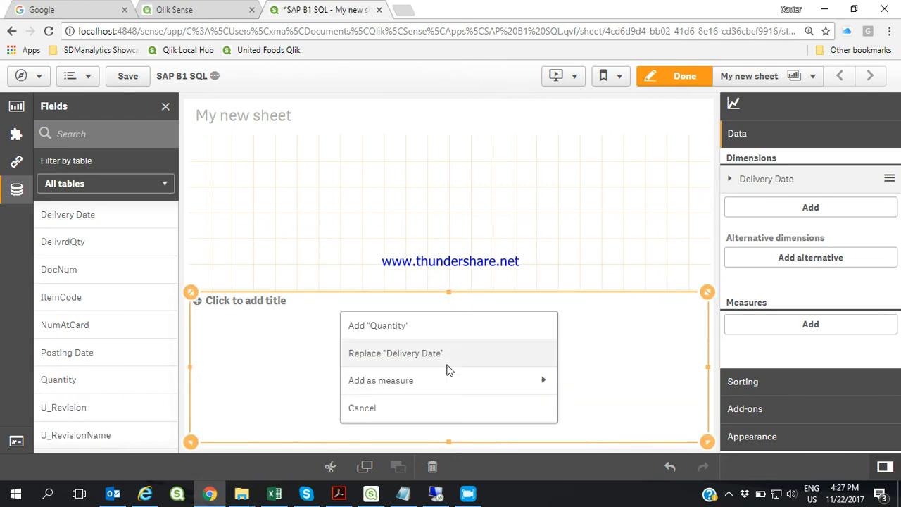
left_click(398, 380)
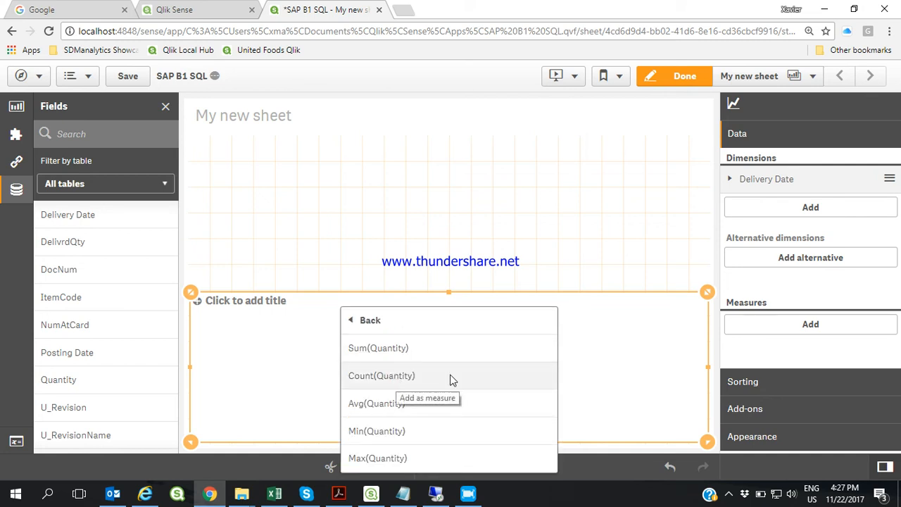
left_click(420, 348)
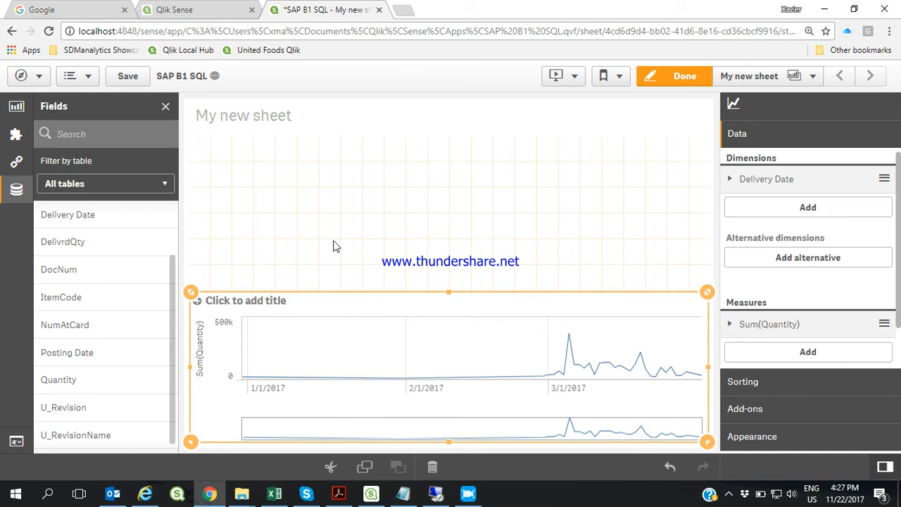
Place a KPI and a treemap side by side above the line chart, narrowing the KPI and widening the treemap into the freed space
left_click(16, 107)
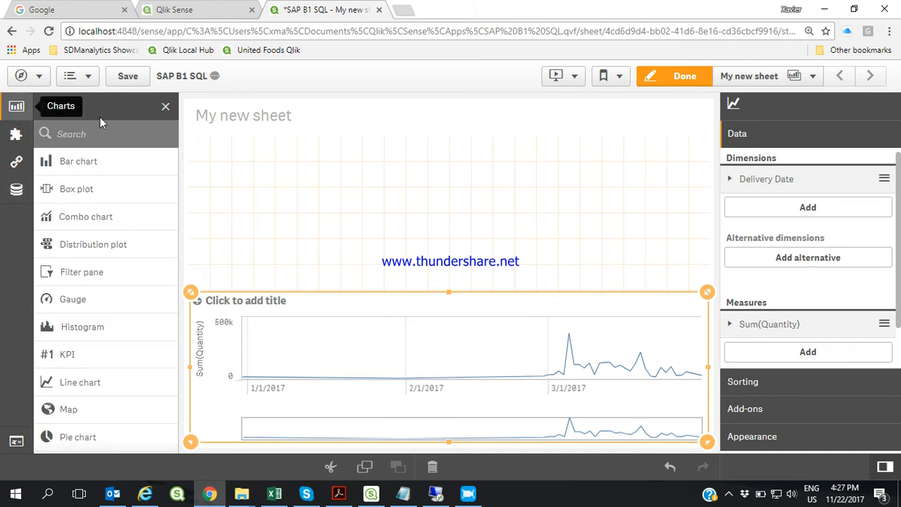
scroll(89, 338, "down", 2)
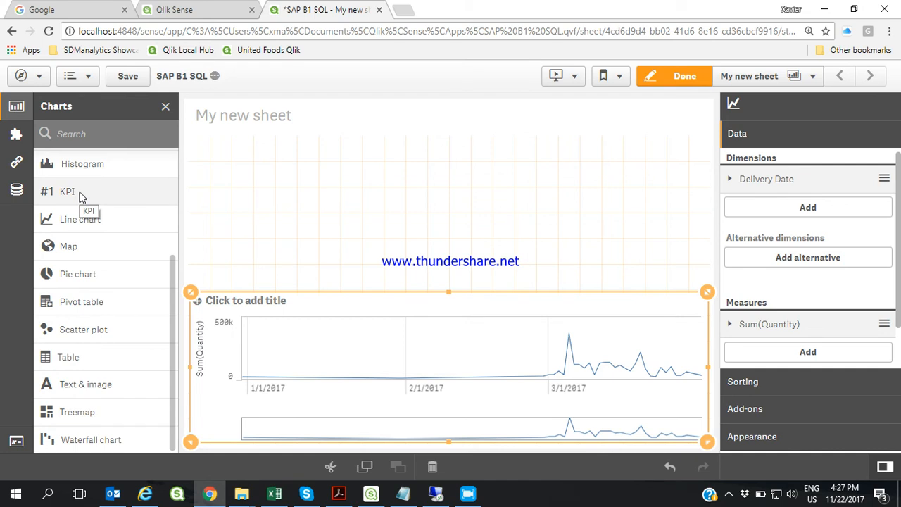
left_click_drag(85, 195, 259, 202)
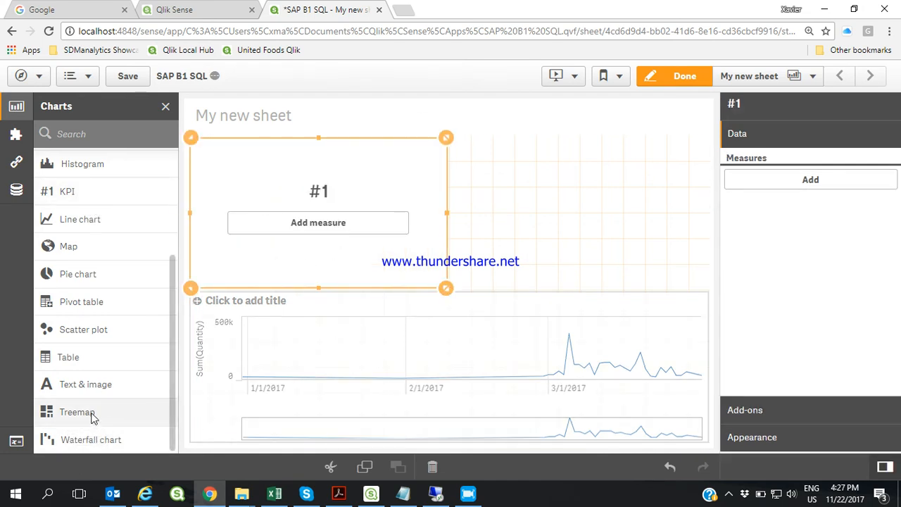
left_click_drag(88, 417, 564, 202)
left_click(426, 200)
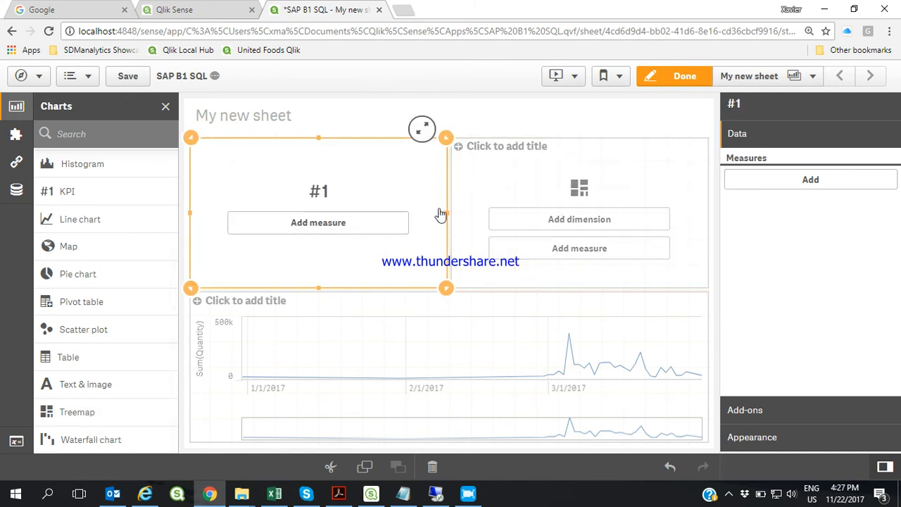
left_click_drag(447, 218, 382, 221)
left_click(455, 217)
left_click_drag(455, 217, 357, 231)
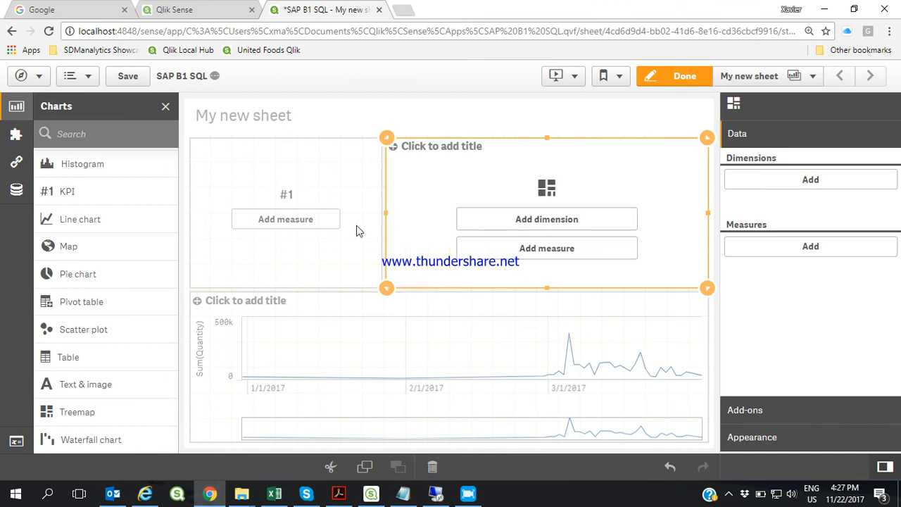
Create a master dimension from the CardName field with the name Customer Name
left_click(16, 190)
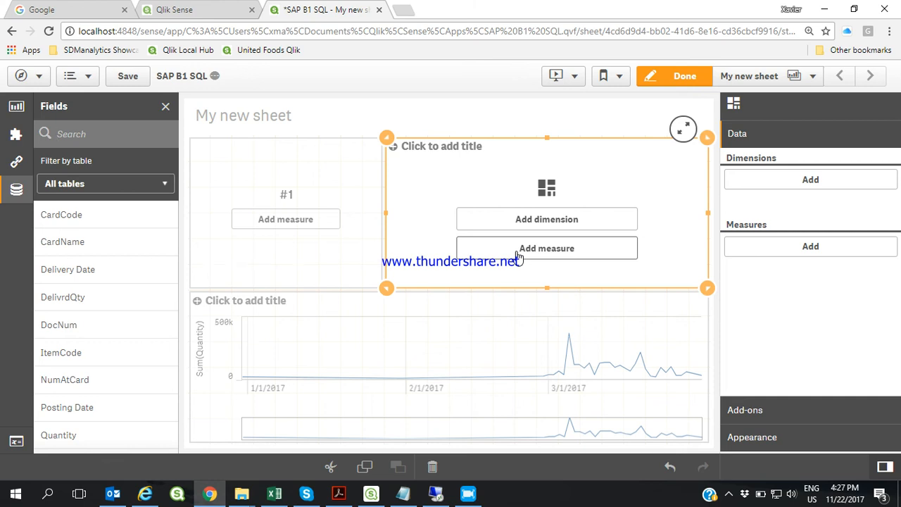
right_click(70, 246)
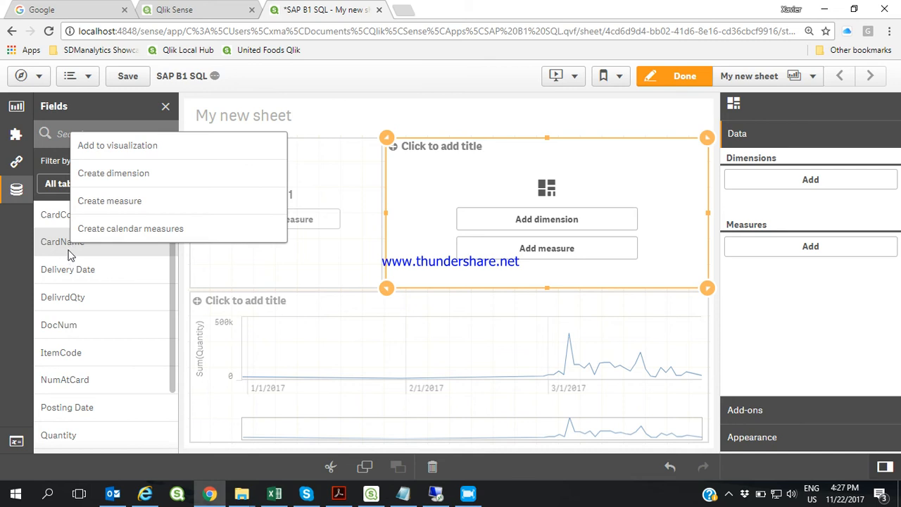
left_click(150, 174)
left_click_drag(471, 218, 394, 222)
type("Customer Name")
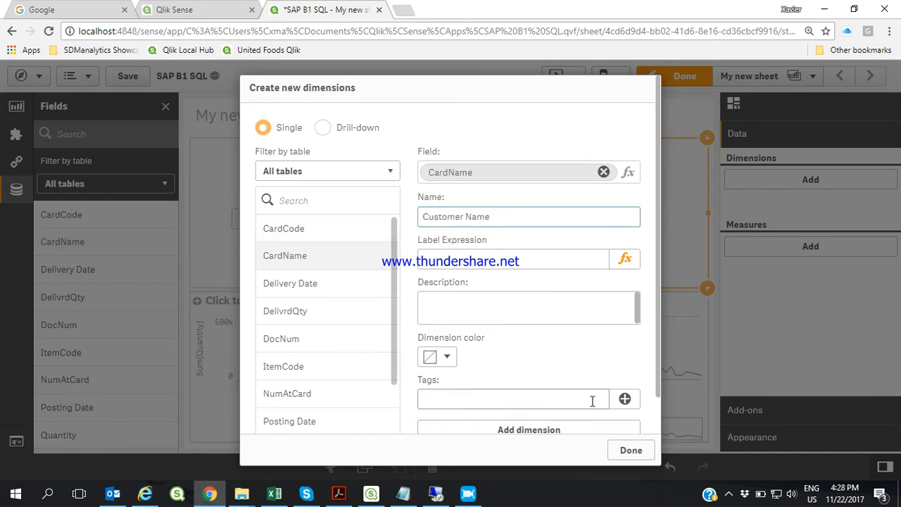
left_click(573, 430)
left_click(626, 450)
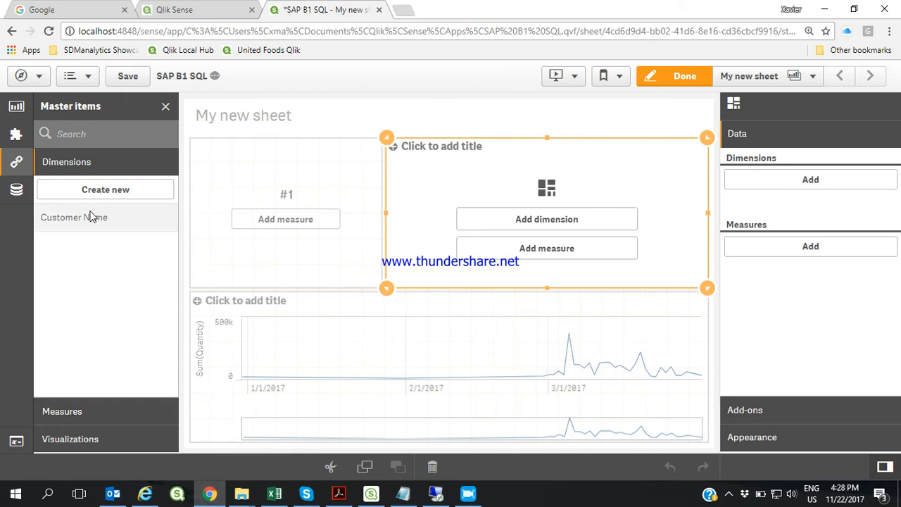
Give the treemap the Customer Name master dimension and the measure Count(DocNum)
left_click_drag(92, 223, 546, 220)
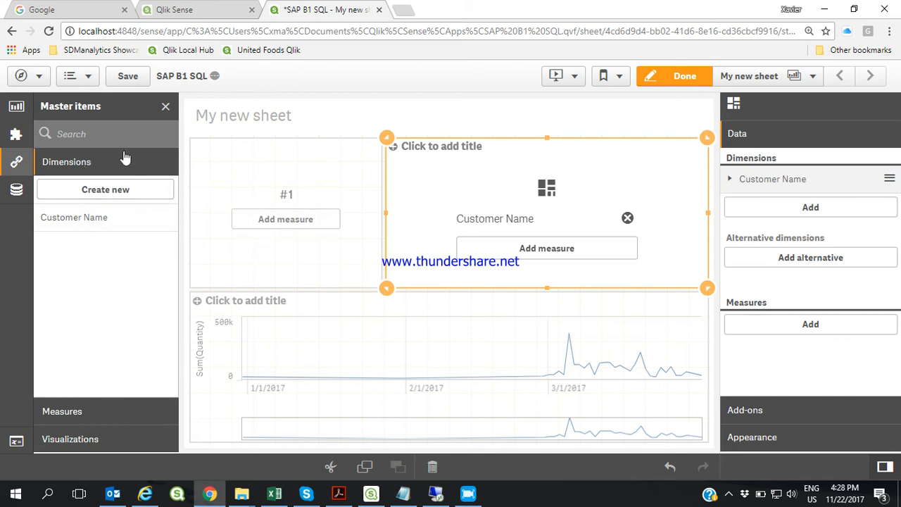
left_click(16, 188)
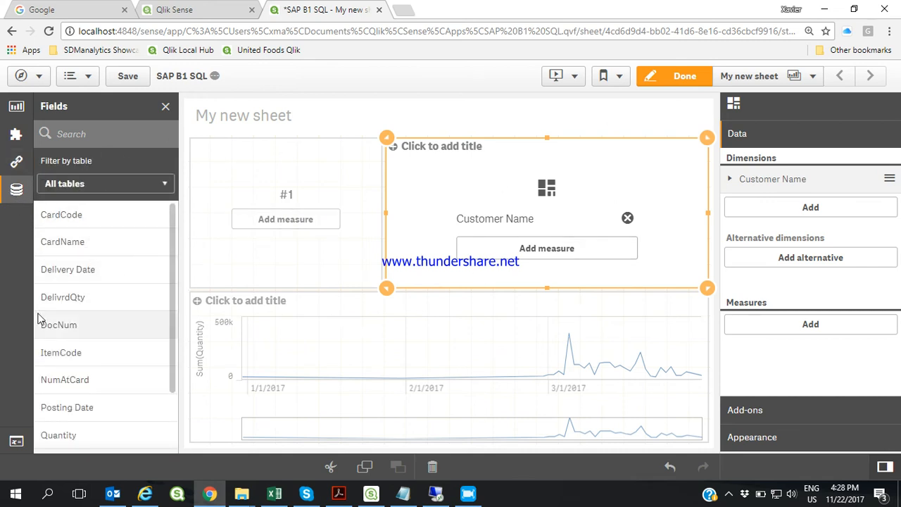
scroll(62, 352, "down", 2)
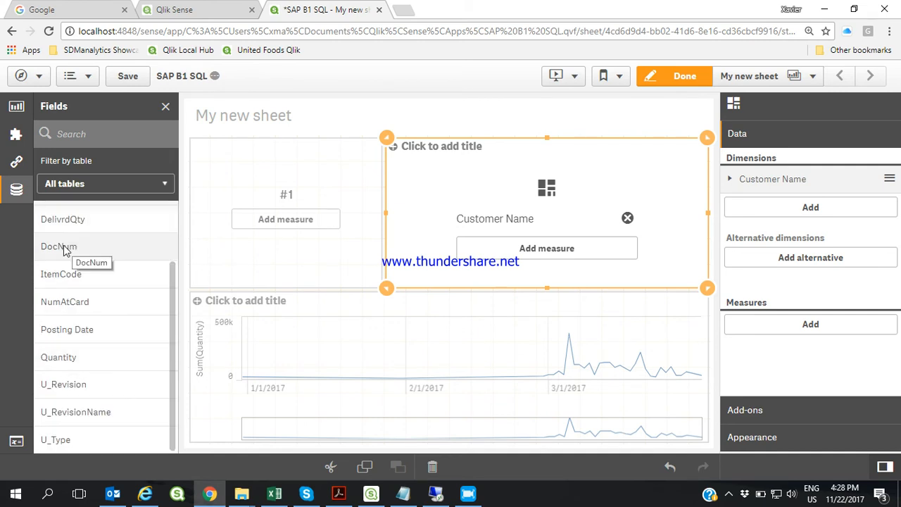
left_click_drag(60, 251, 533, 228)
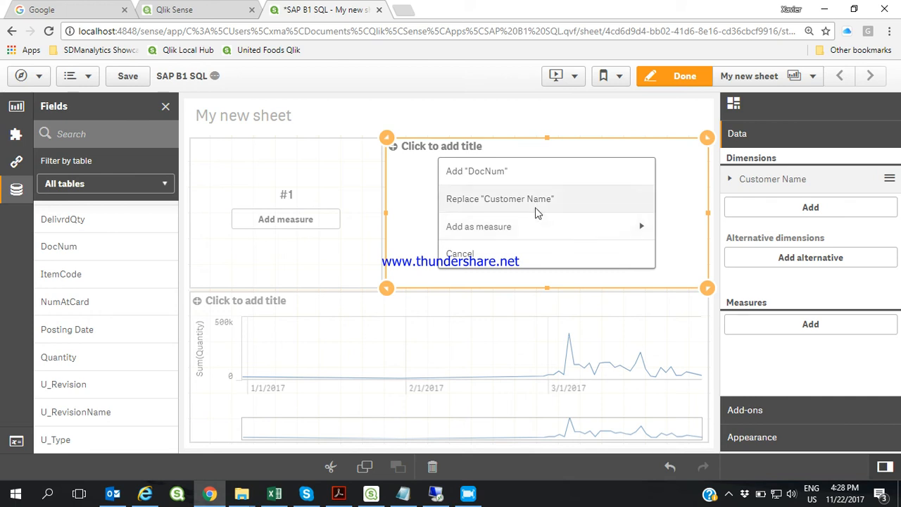
left_click(513, 226)
left_click(493, 227)
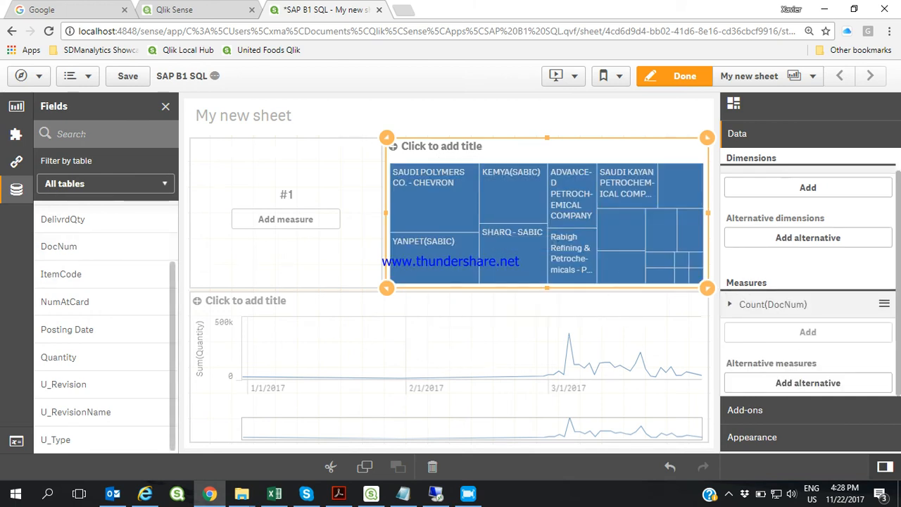
Add Sum(Quantity) and Count(DocNum) as the two measures of the KPI, and finish editing the sheet
left_click_drag(59, 357, 289, 218)
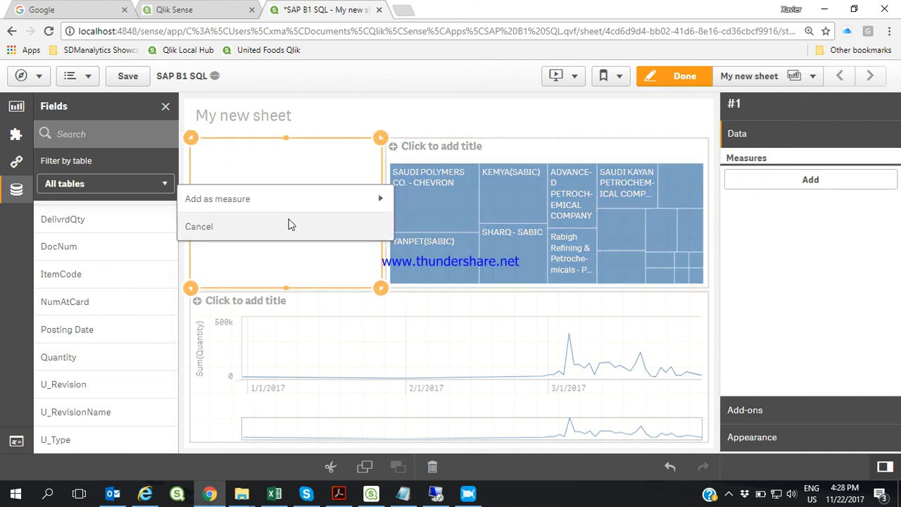
left_click(276, 205)
left_click(246, 226)
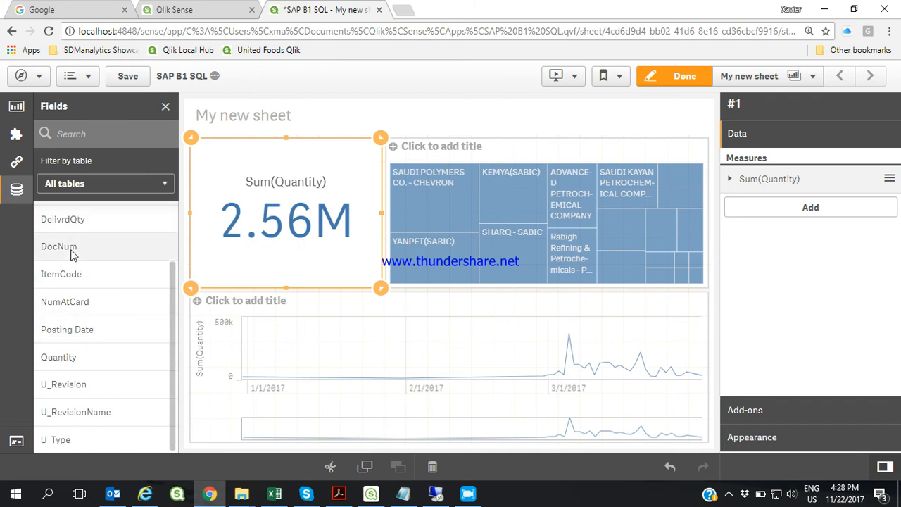
left_click_drag(70, 255, 261, 236)
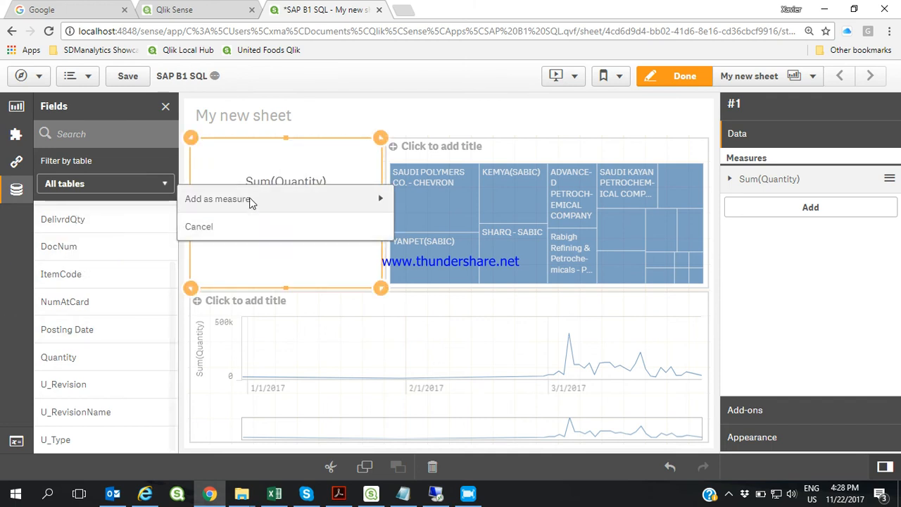
left_click(251, 200)
left_click(254, 254)
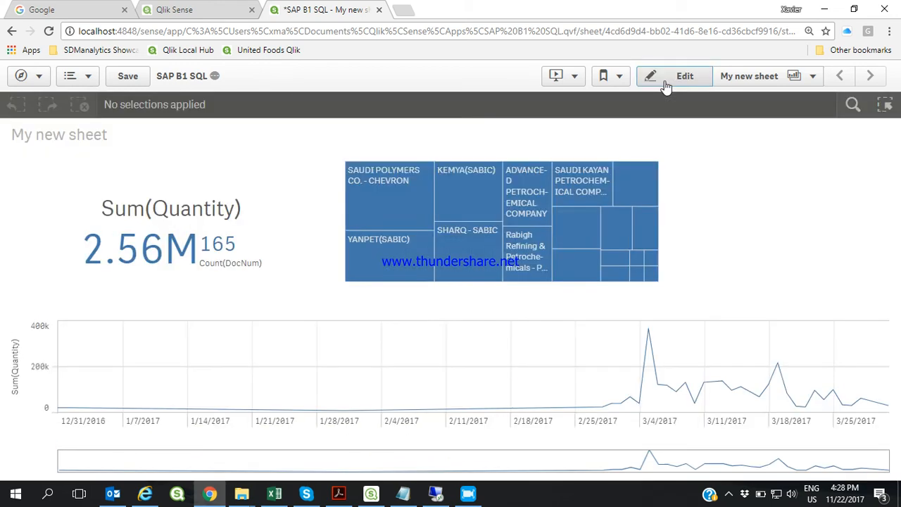
left_click(664, 79)
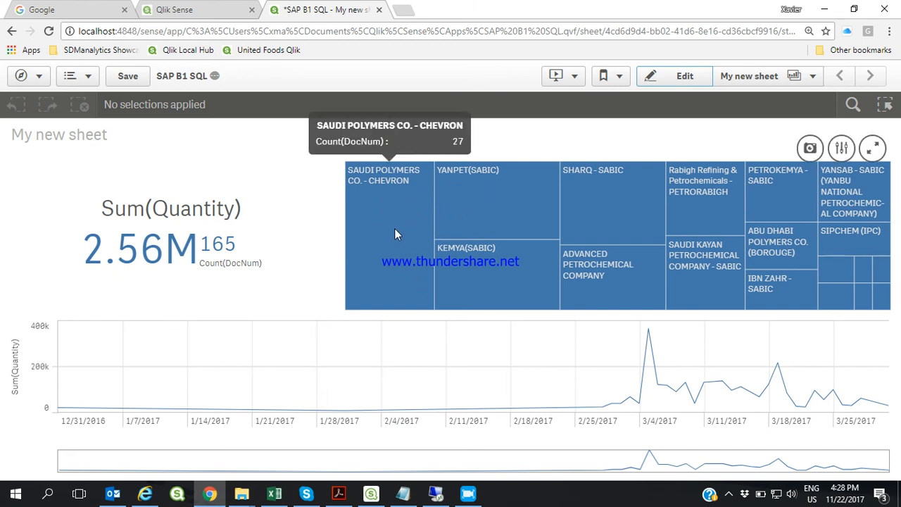
Zoom and scroll the line chart's timeline to examine Sum(Quantity) over different delivery date ranges
scroll(598, 394, "up", 5)
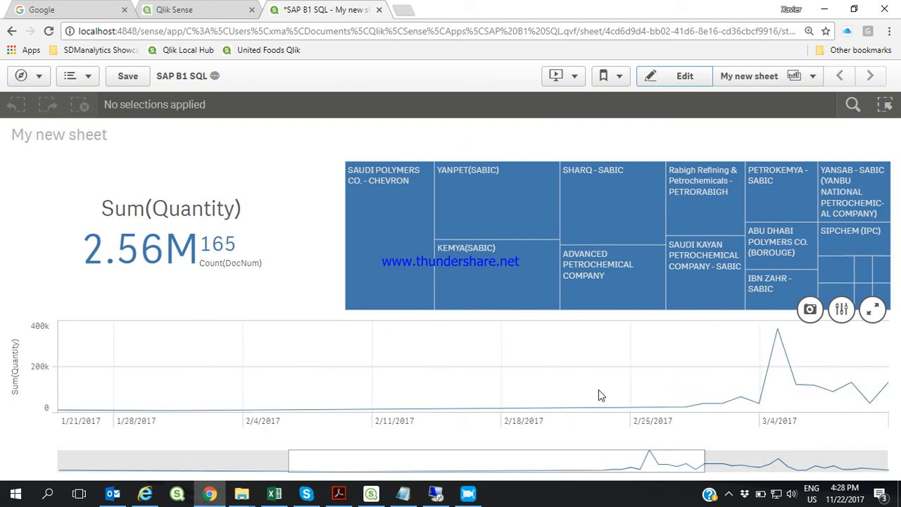
left_click_drag(555, 470, 751, 464)
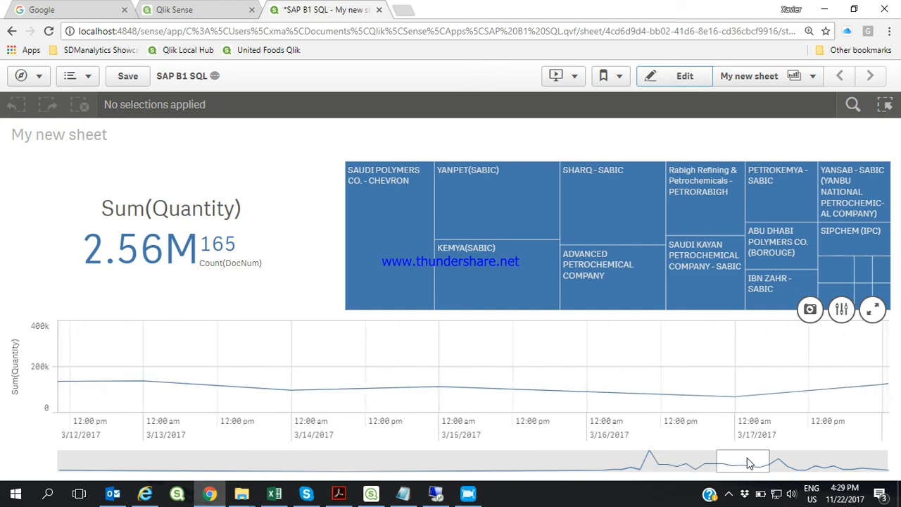
scroll(656, 406, "down", 8)
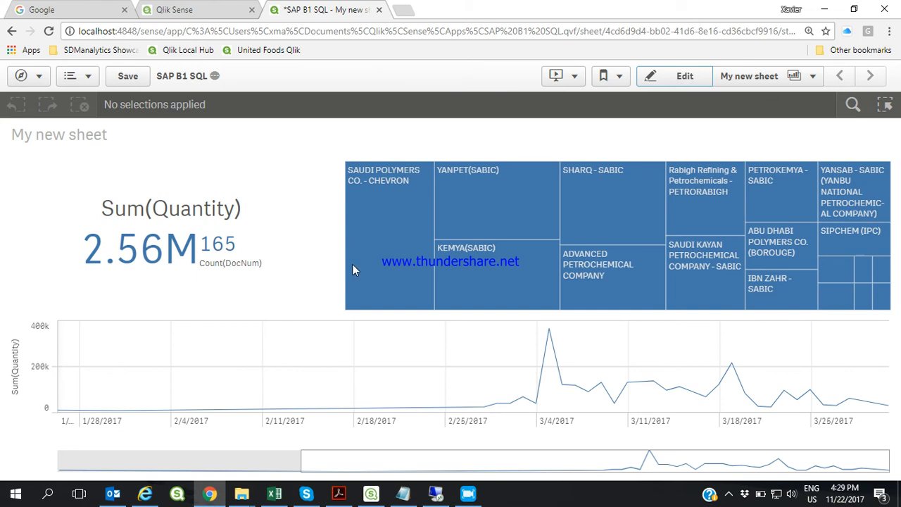
mouse_move(317, 247)
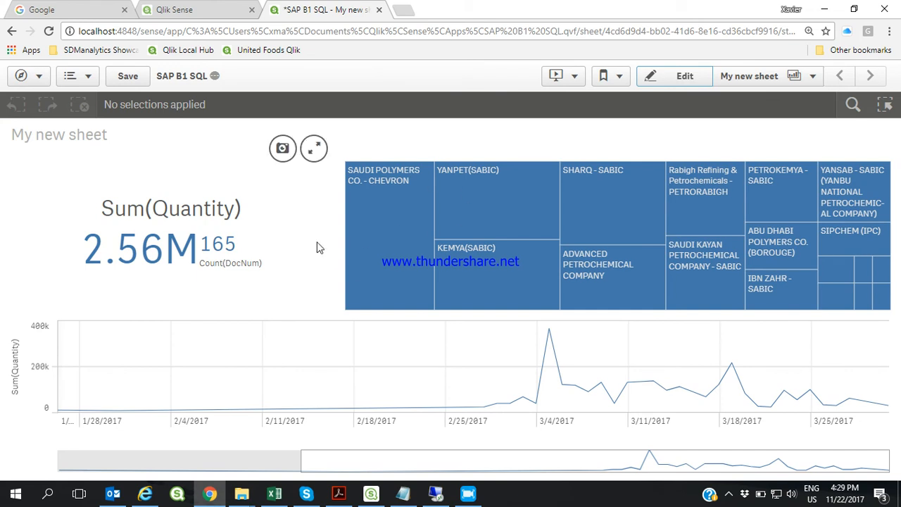
Filter the sheet from the treemap to SAUDI POLYMERS CO. - CHEVRON, YANPET(SABIC), KEMYA(SABIC) and SHARQ - SABIC, and examine the line chart
left_click(404, 218)
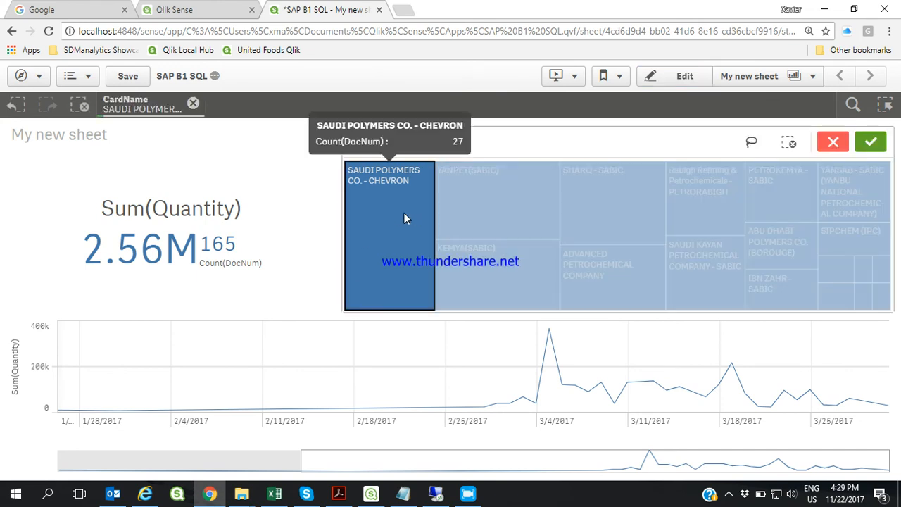
left_click(485, 212)
left_click(495, 266)
left_click(610, 235)
left_click(617, 257)
left_click(610, 234)
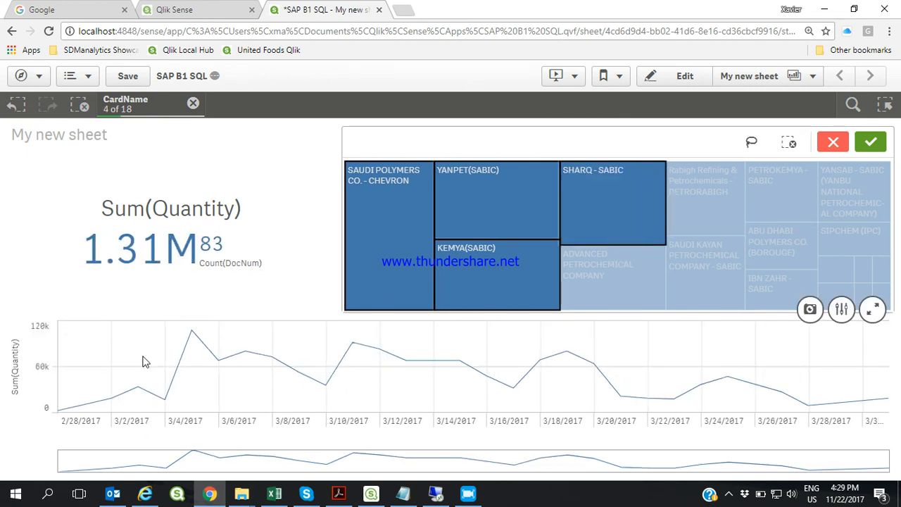
mouse_move(193, 335)
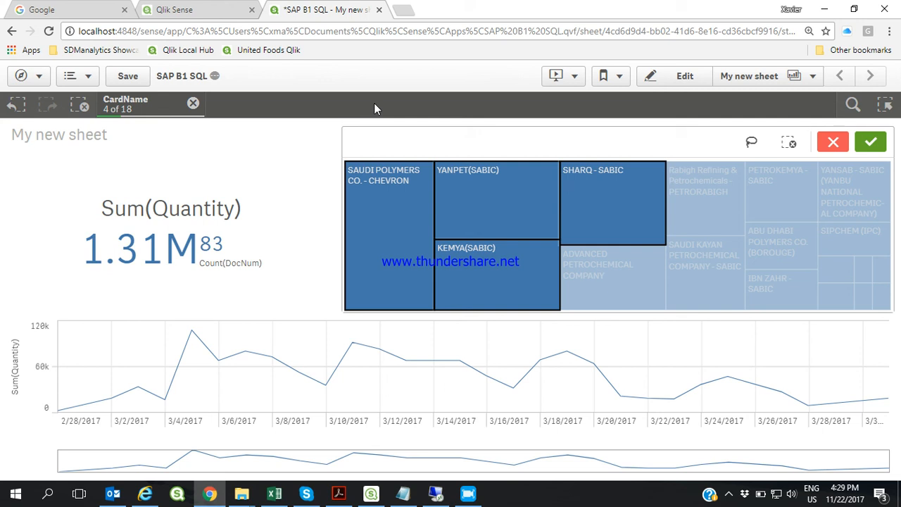
Replace the customer selection with SHARQ - SABIC, found through a smart search for "sharq", and clear that filter
left_click(851, 105)
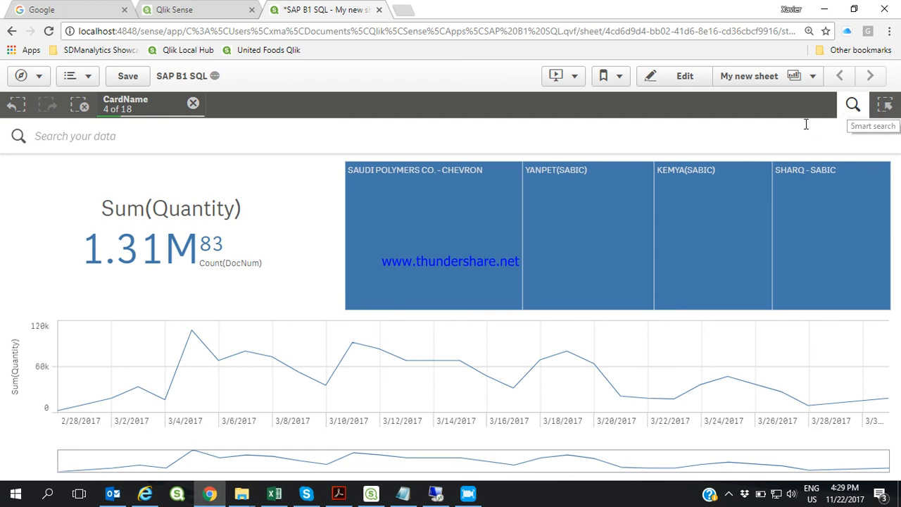
left_click(193, 105)
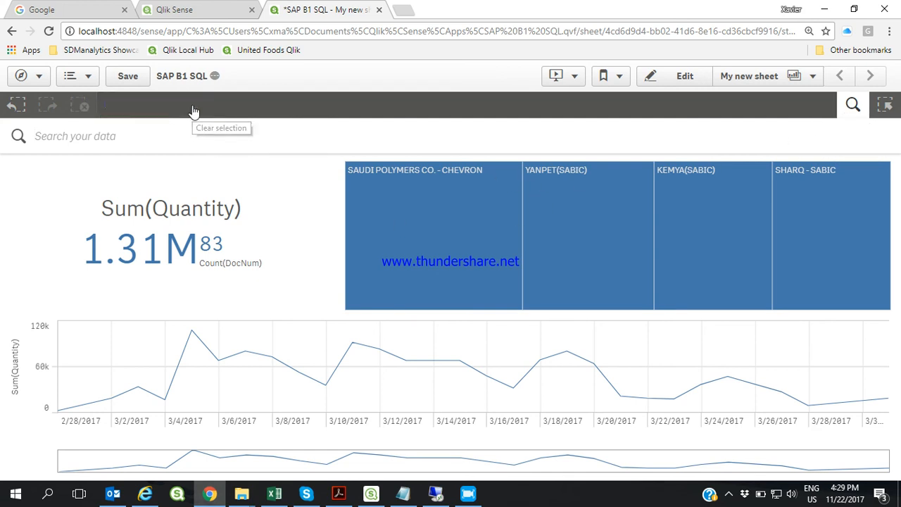
left_click(235, 135)
type("sharq")
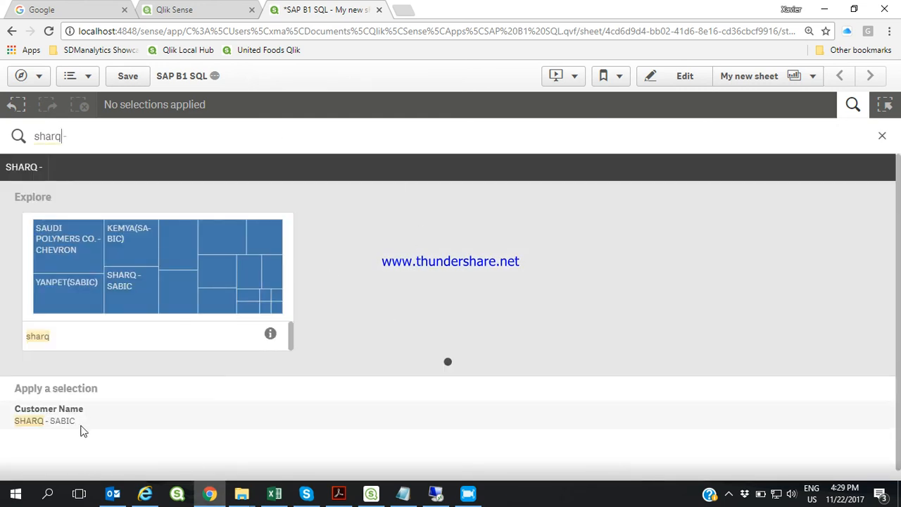
left_click(59, 423)
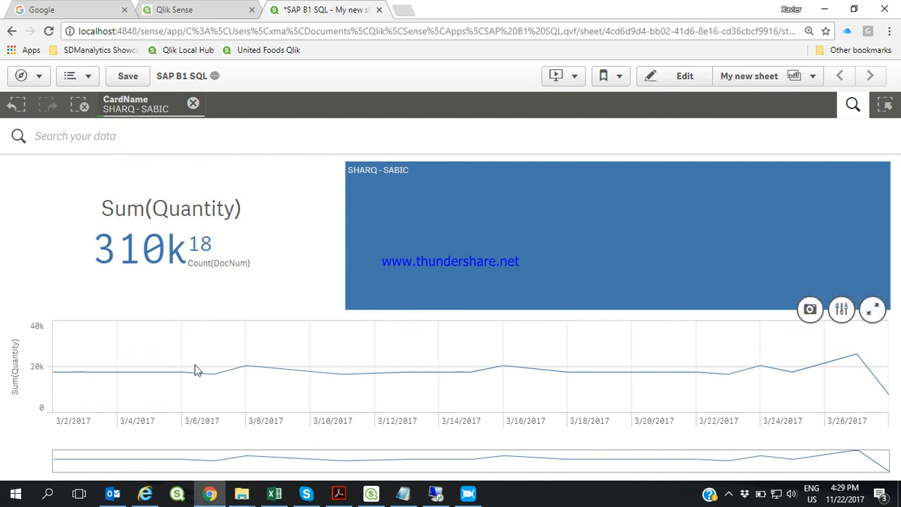
left_click(193, 104)
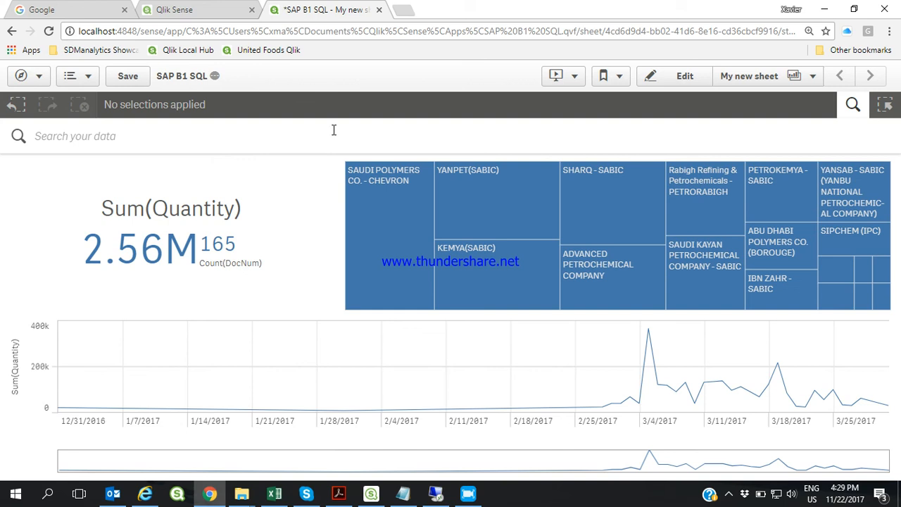
Close the data search and emulate the sheet on an iPad at 75% zoom with the browser's developer tools, rotated to landscape
left_click(853, 117)
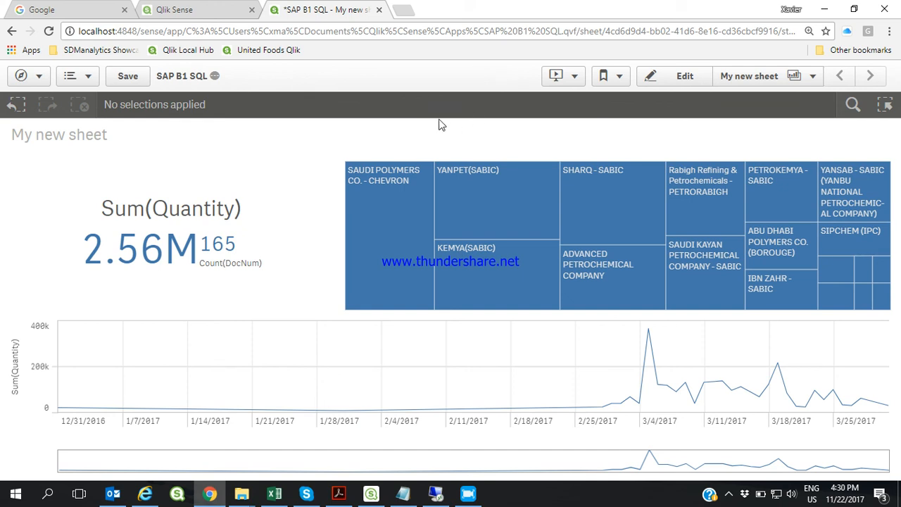
key("ctrl+shift+i")
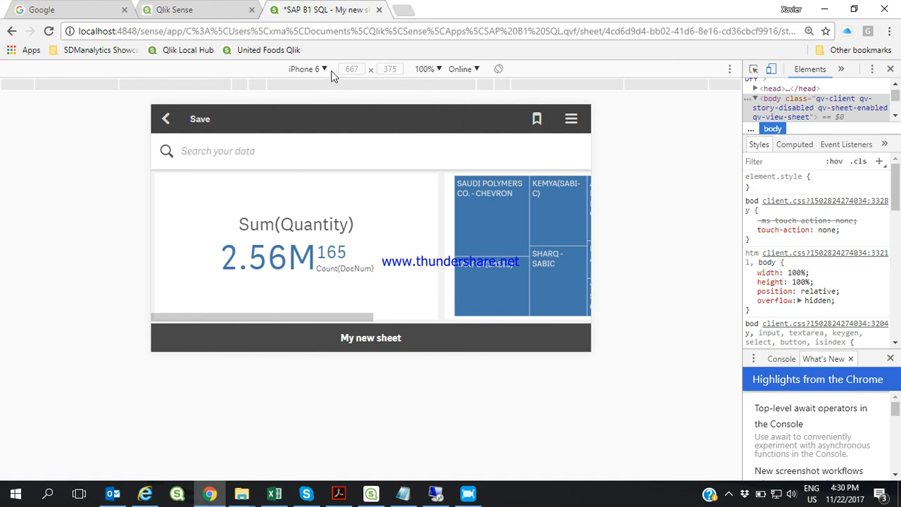
left_click(324, 69)
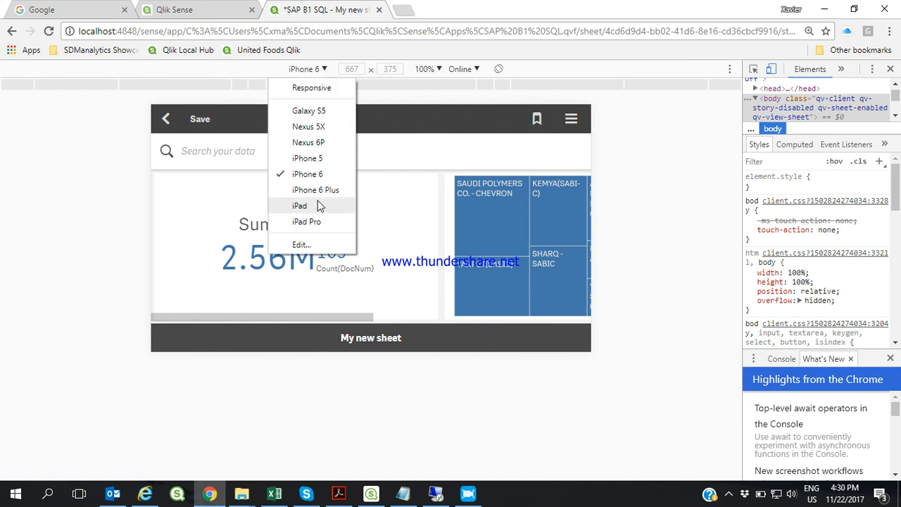
left_click(307, 206)
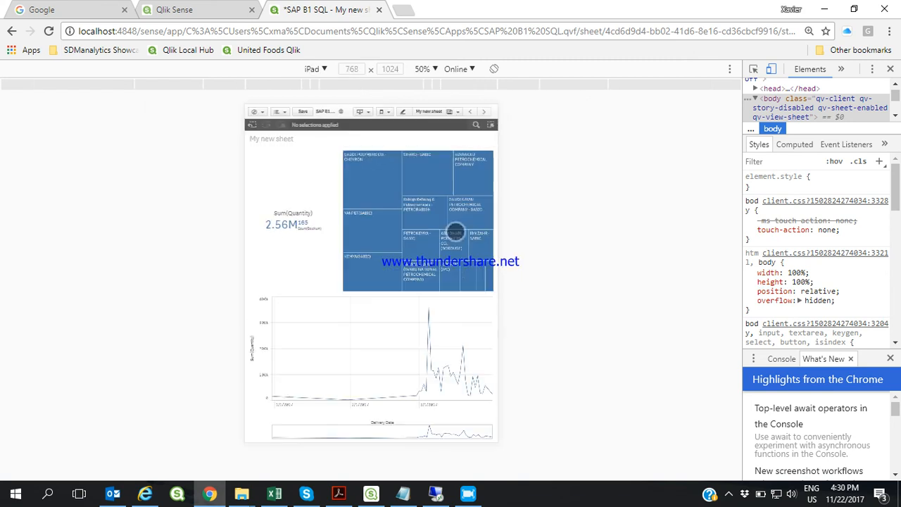
left_click(435, 69)
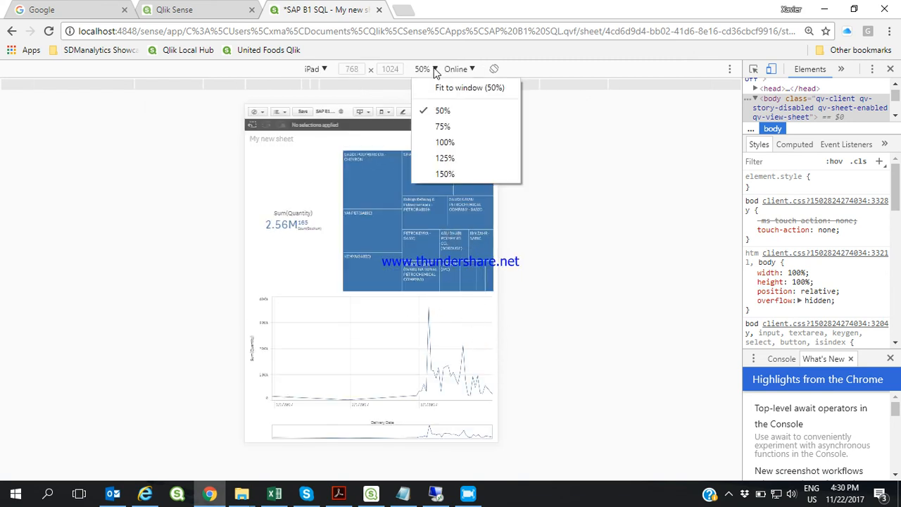
left_click(443, 127)
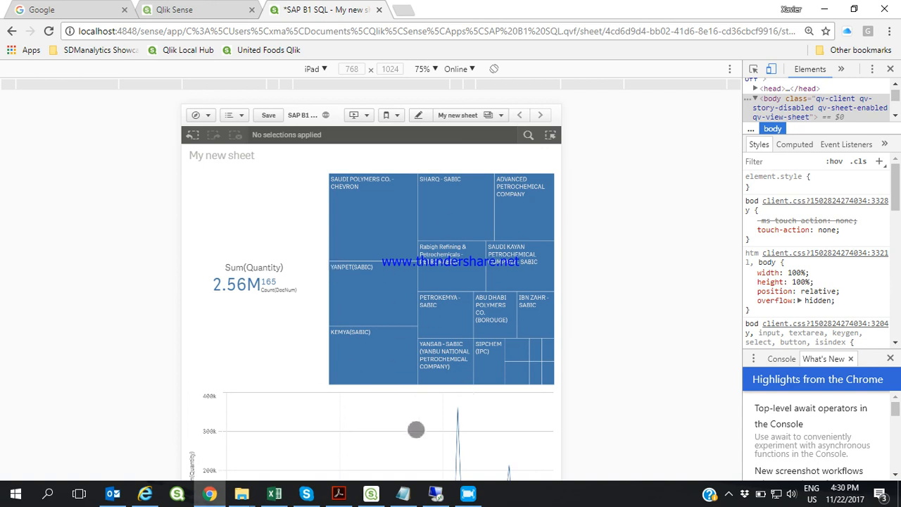
left_click(494, 69)
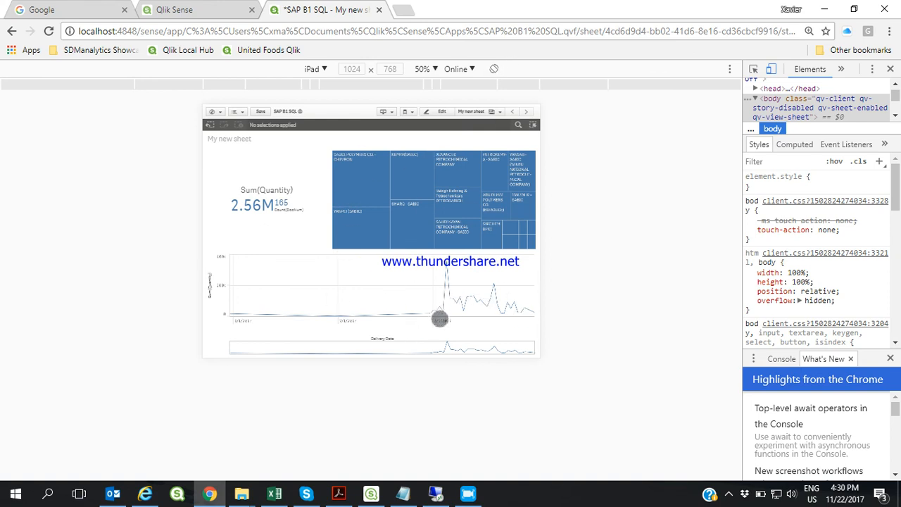
Filter the sheet from the treemap to SAUDI KAYAN PETROCHEMICAL COMPANY - SABIC, SHARQ - SABIC, ADVANCED PETROCHEMICAL COMPANY, IBN ZAHR - SABIC and YANPET(SABIC)
left_click(474, 310)
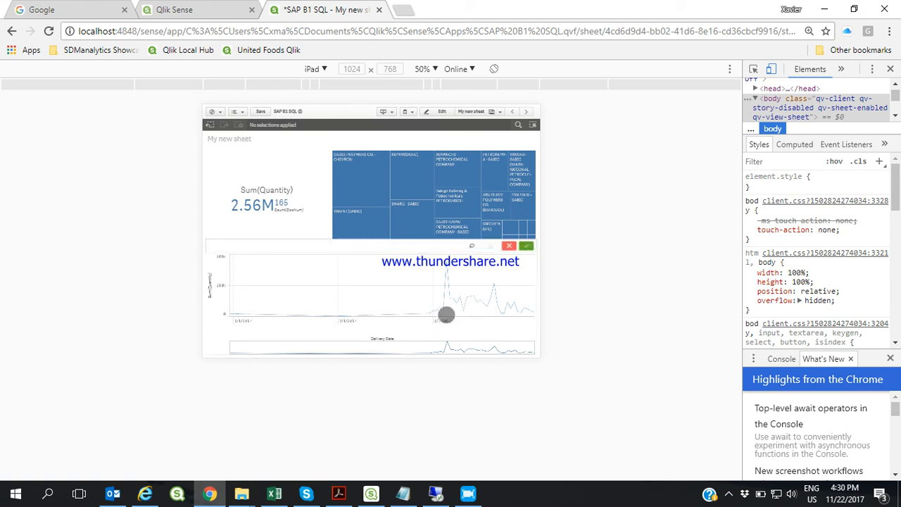
left_click(472, 246)
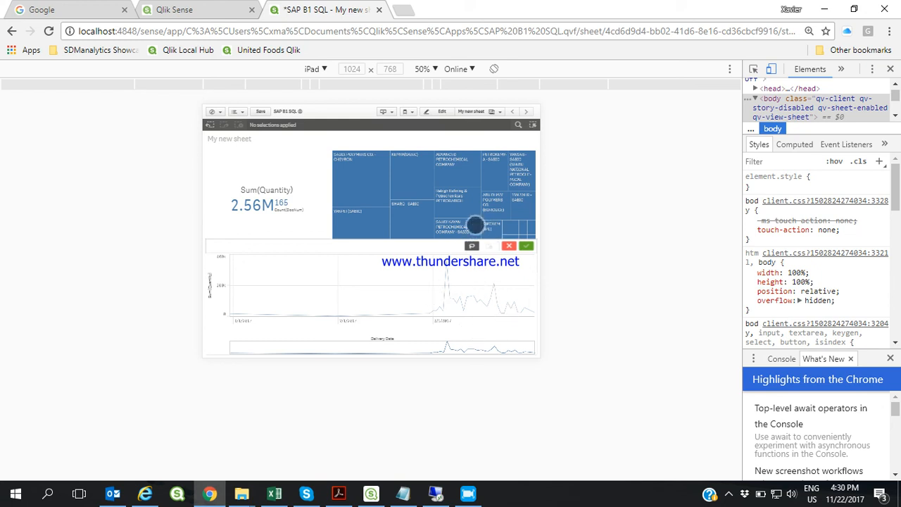
left_click(473, 224)
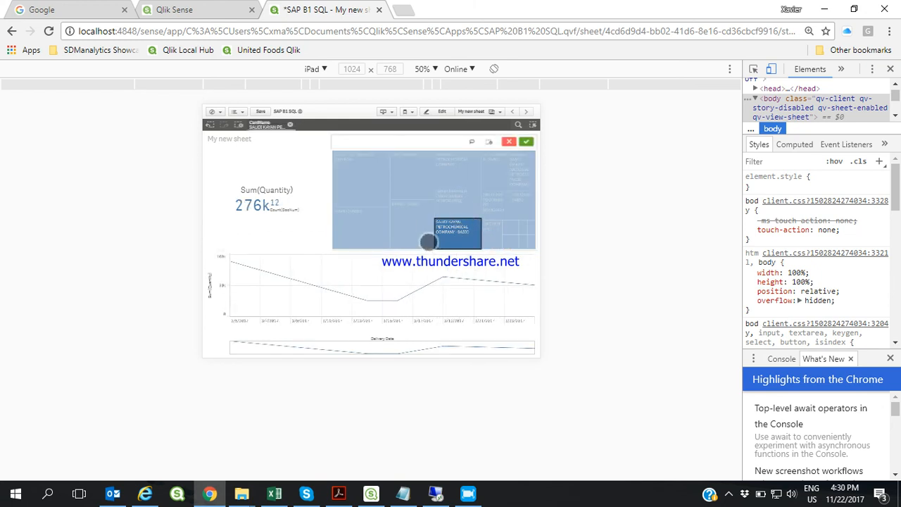
left_click(428, 242)
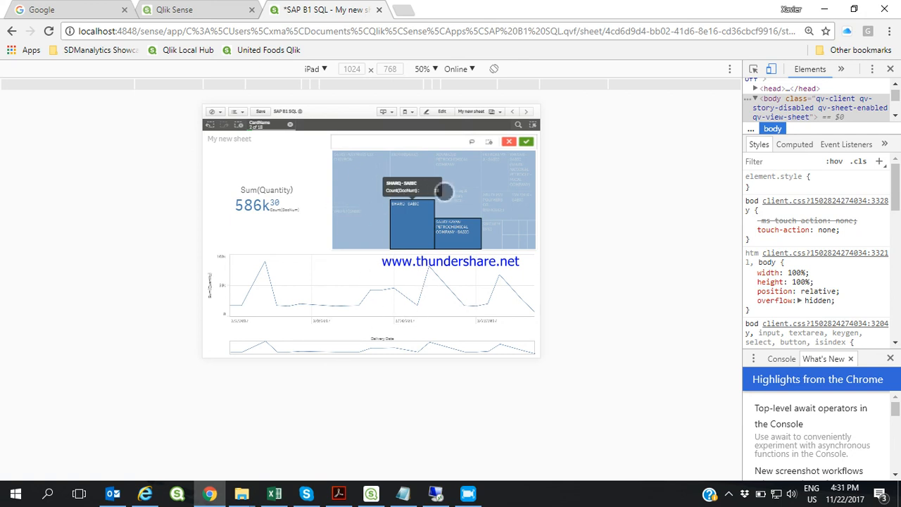
left_click(471, 177)
left_click(528, 218)
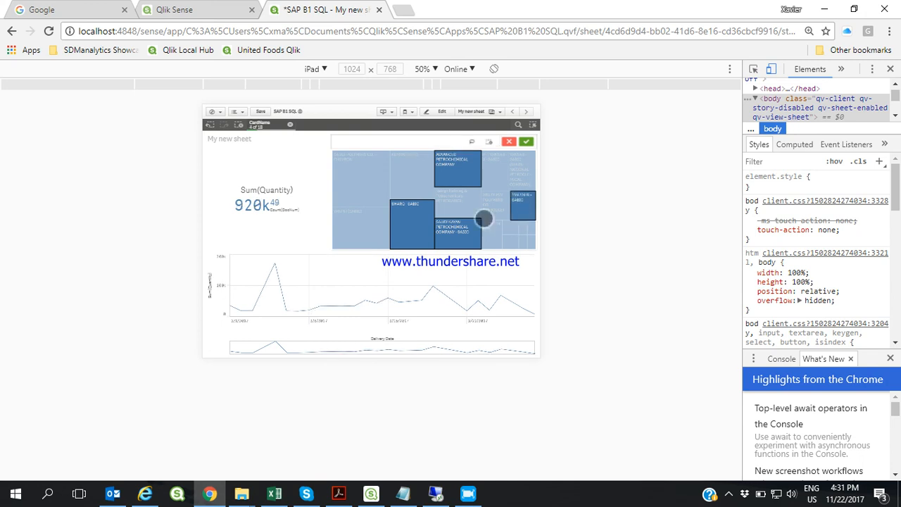
left_click(368, 227)
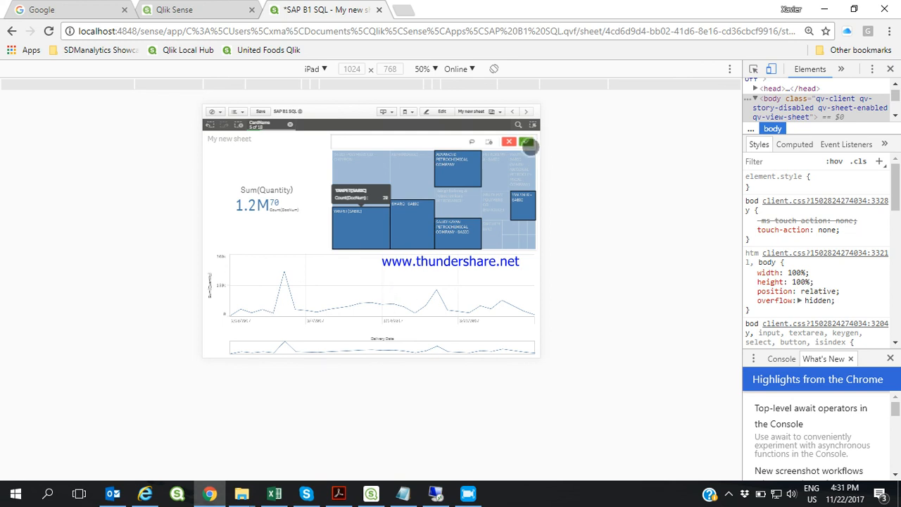
left_click(526, 142)
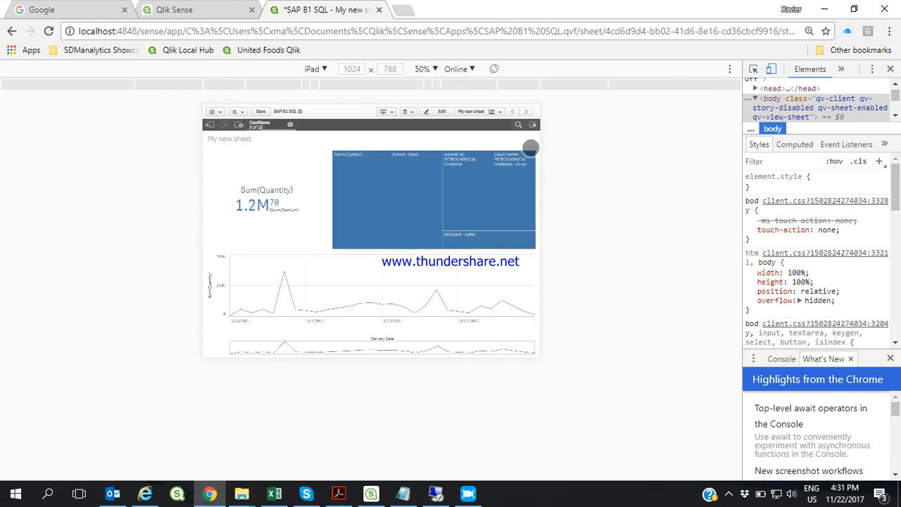
Switch the emulated device to iPhone 6 in portrait orientation, look through the sheet, and set the zoom to 100%
left_click(324, 69)
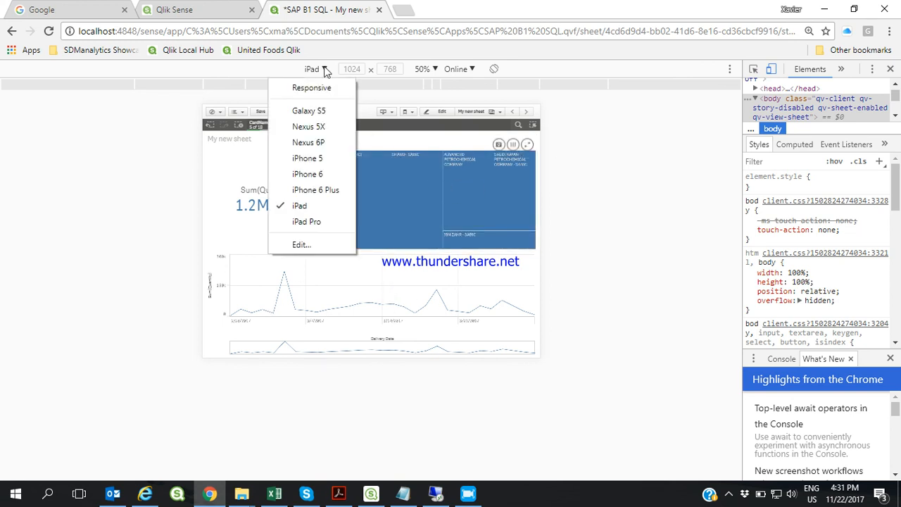
left_click(316, 174)
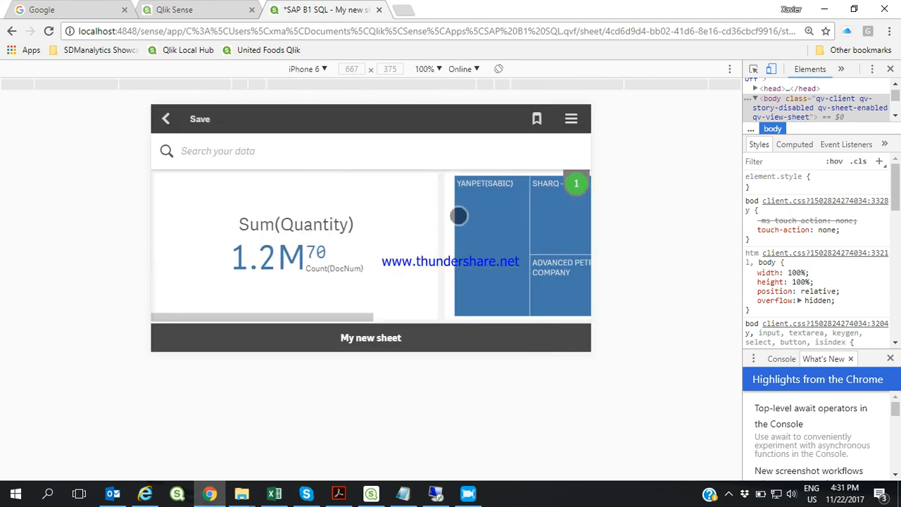
left_click(499, 69)
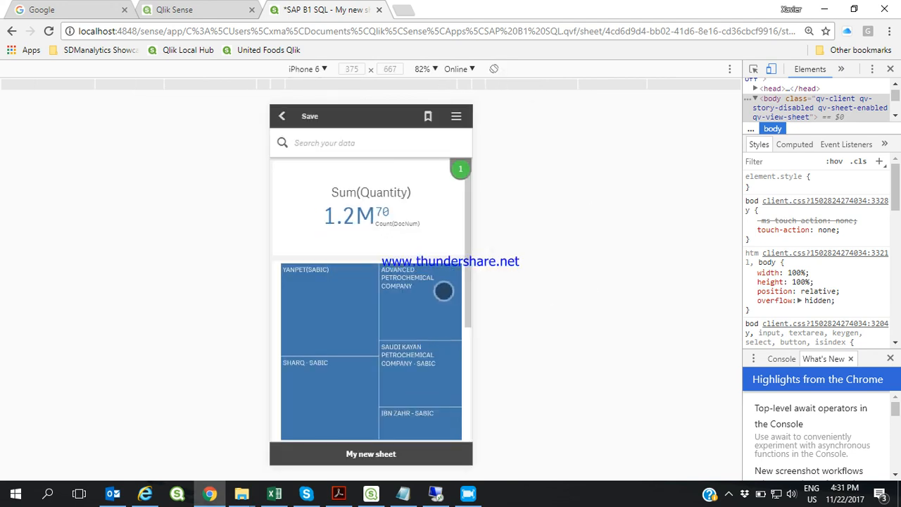
scroll(443, 291, "down", 3)
scroll(444, 291, "up", 3)
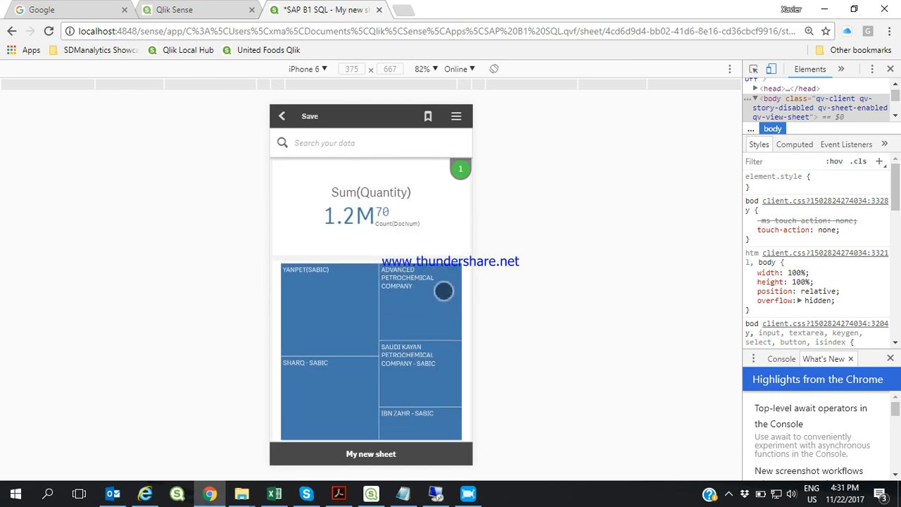
left_click(435, 69)
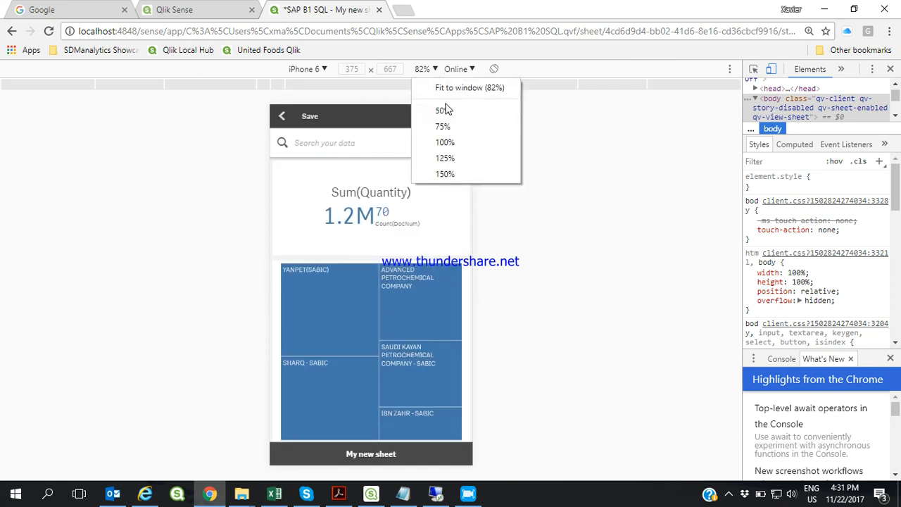
left_click(445, 142)
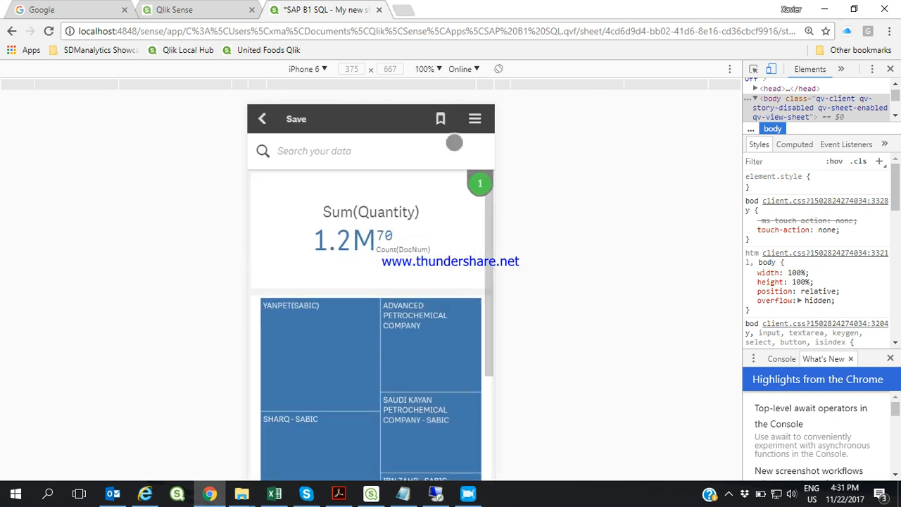